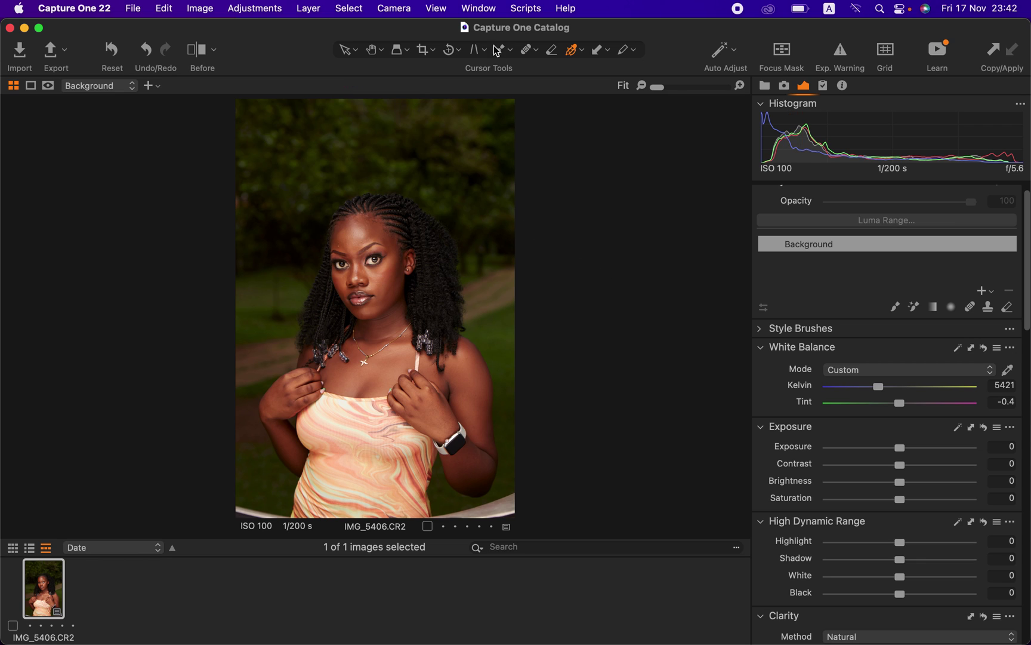
{"action": "left_click", "coordinate": [478, 7]}
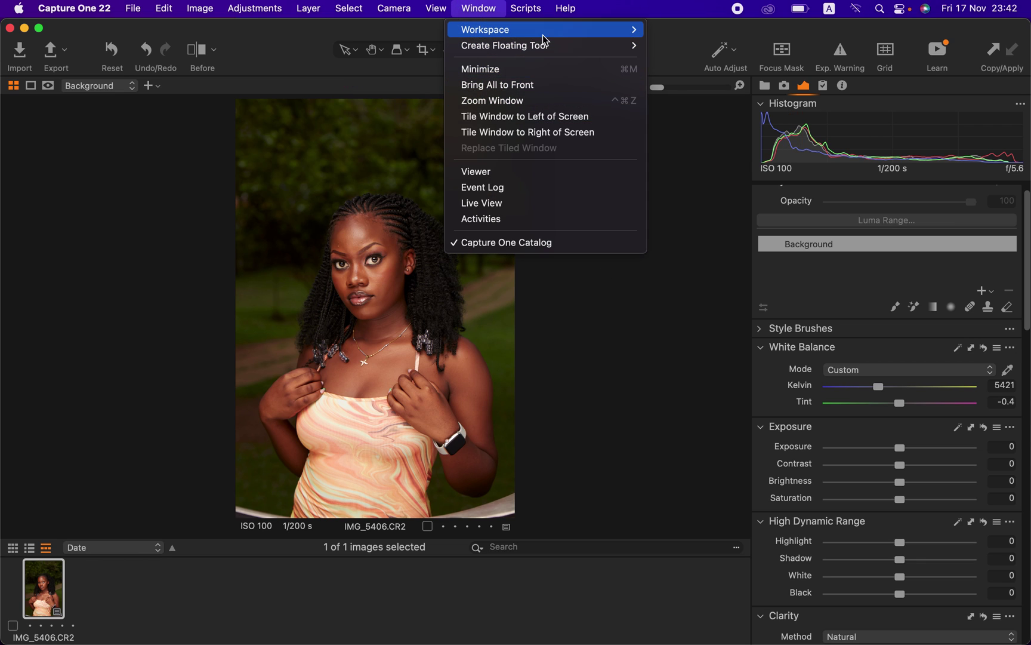
{"action": "mouse_move", "coordinate": [561, 34]}
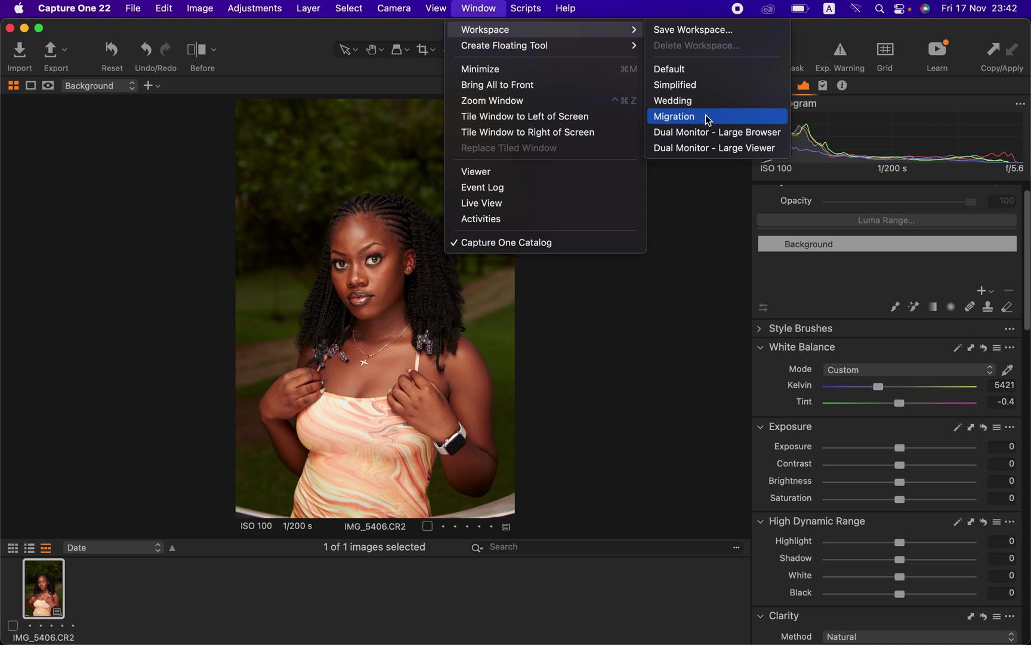
{"action": "left_click", "coordinate": [711, 277]}
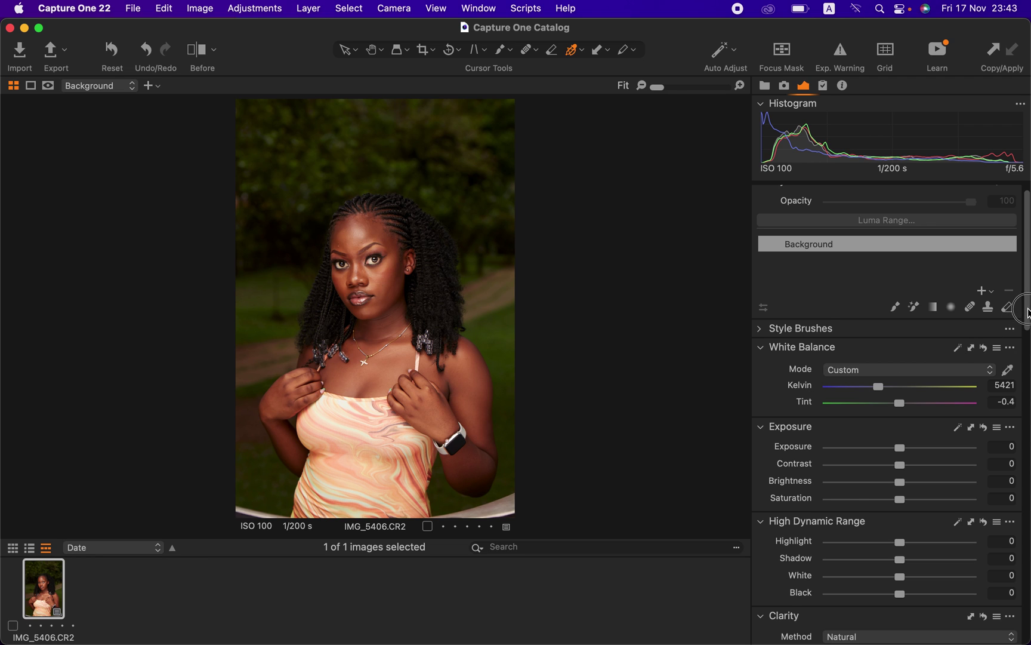
Set High Dynamic Range Highlight to -87, White to -72 and Shadow to 10, and raise the exposure Contrast to 5
{"action": "scroll", "coordinate": [1026, 310], "scroll_direction": "down", "scroll_amount": 5}
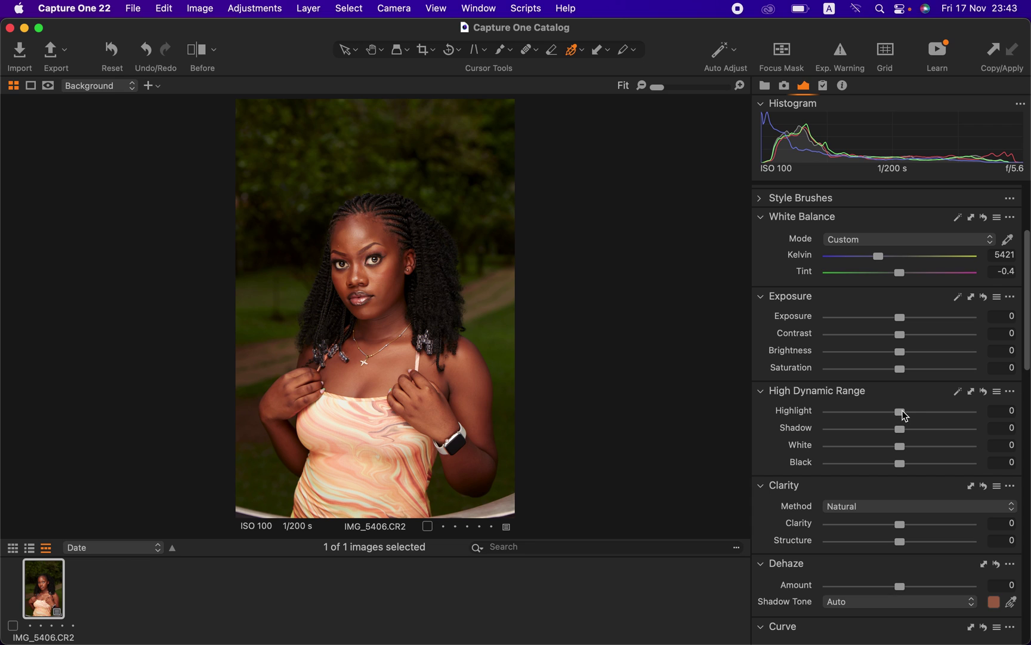
{"action": "left_click_drag", "start_coordinate": [899, 412], "coordinate": [847, 413]}
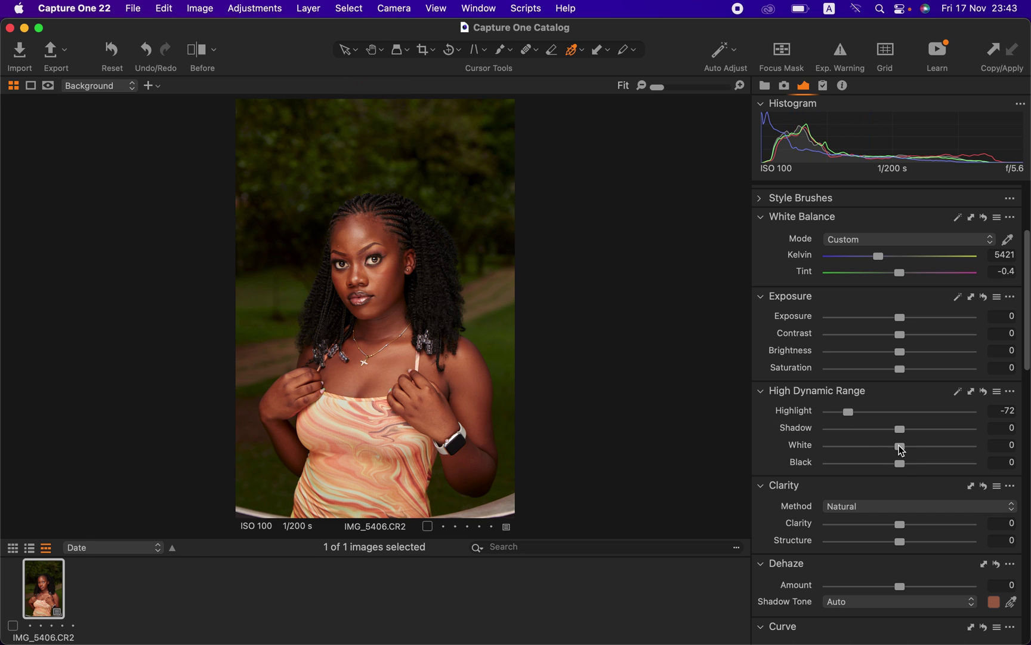
{"action": "left_click_drag", "start_coordinate": [901, 449], "coordinate": [842, 412]}
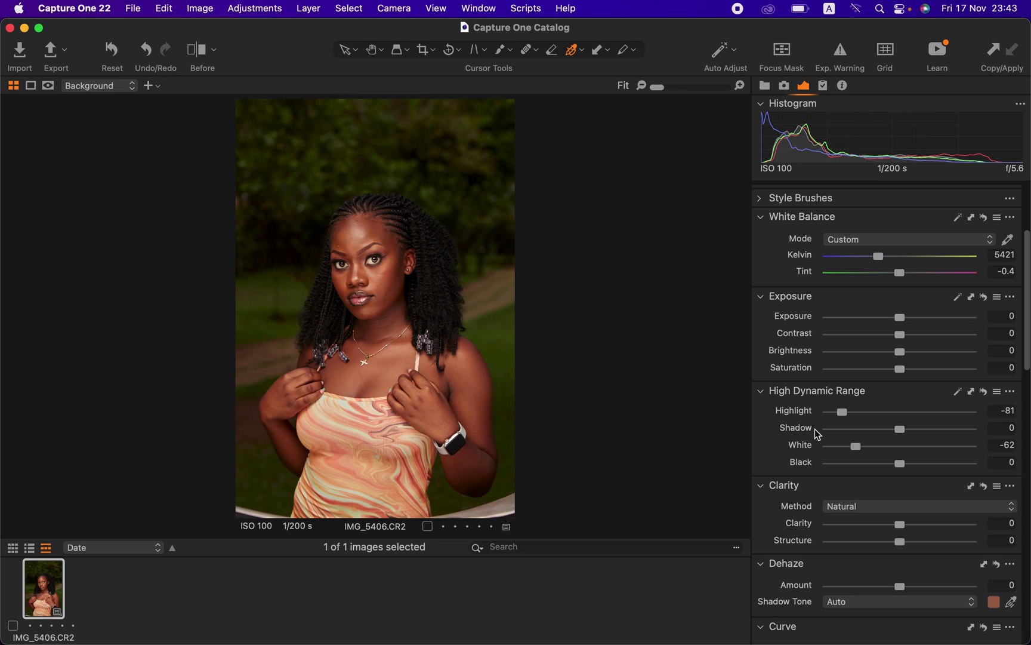
{"action": "left_click_drag", "start_coordinate": [842, 413], "coordinate": [848, 446]}
{"action": "left_click_drag", "start_coordinate": [900, 334], "coordinate": [911, 345]}
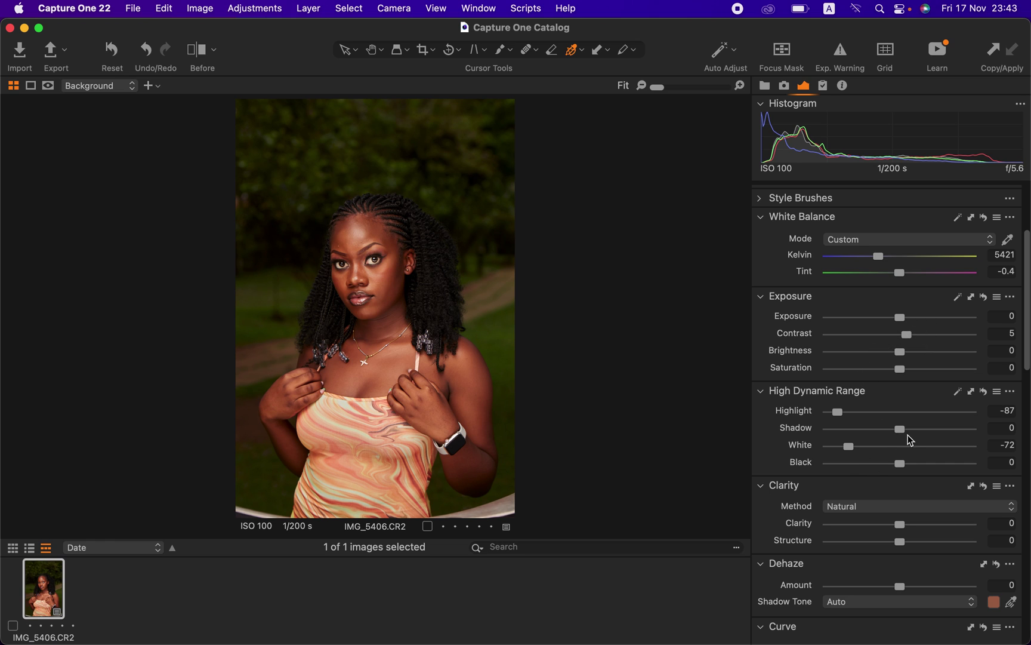
{"action": "left_click_drag", "start_coordinate": [911, 433], "coordinate": [908, 432]}
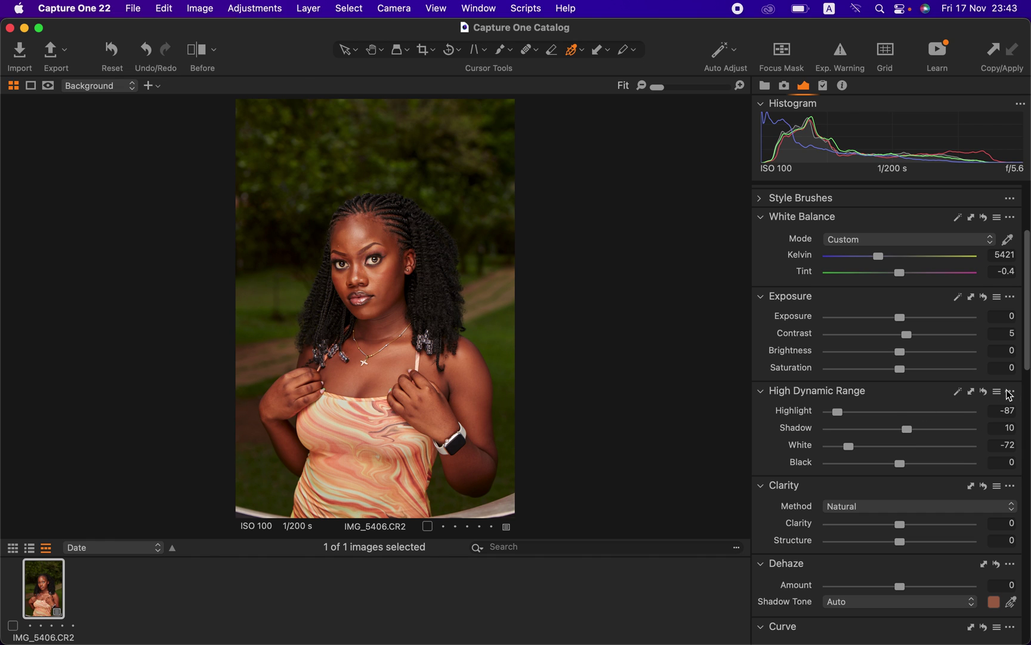
Raise the shadow input point of the RGB Levels to 3
{"action": "left_click_drag", "start_coordinate": [1026, 365], "coordinate": [1025, 481]}
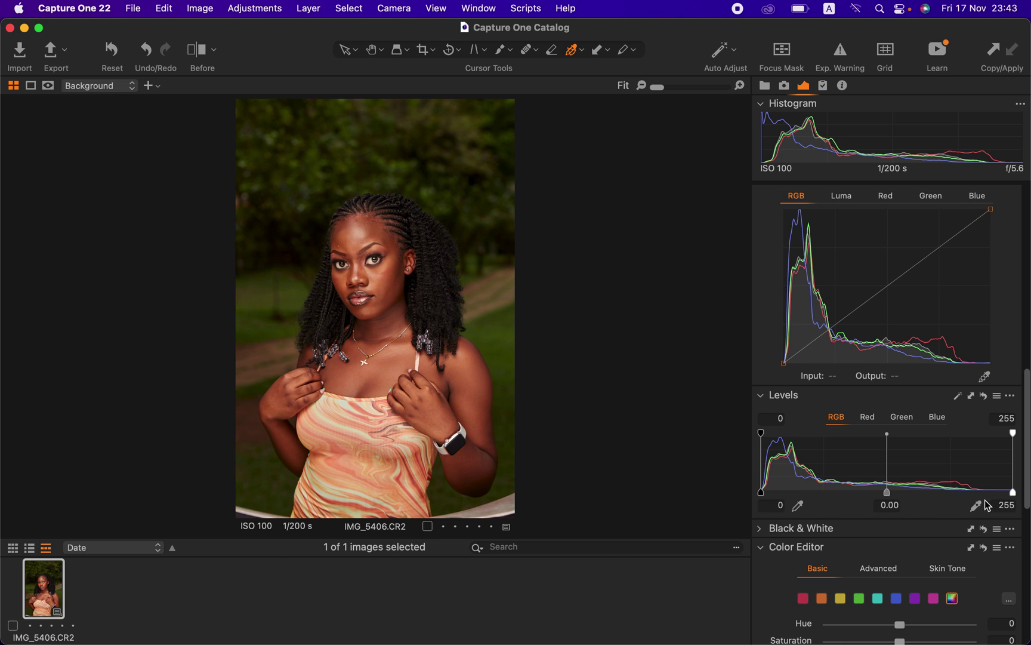
{"action": "mouse_move", "coordinate": [1012, 492]}
{"action": "left_mouse_down"}
{"action": "mouse_move", "coordinate": [952, 490]}
{"action": "mouse_move", "coordinate": [1012, 492]}
{"action": "left_mouse_up"}
{"action": "mouse_move", "coordinate": [761, 491]}
{"action": "left_mouse_down"}
{"action": "mouse_move", "coordinate": [781, 493]}
{"action": "mouse_move", "coordinate": [758, 499]}
{"action": "mouse_move", "coordinate": [763, 493]}
{"action": "left_mouse_up"}
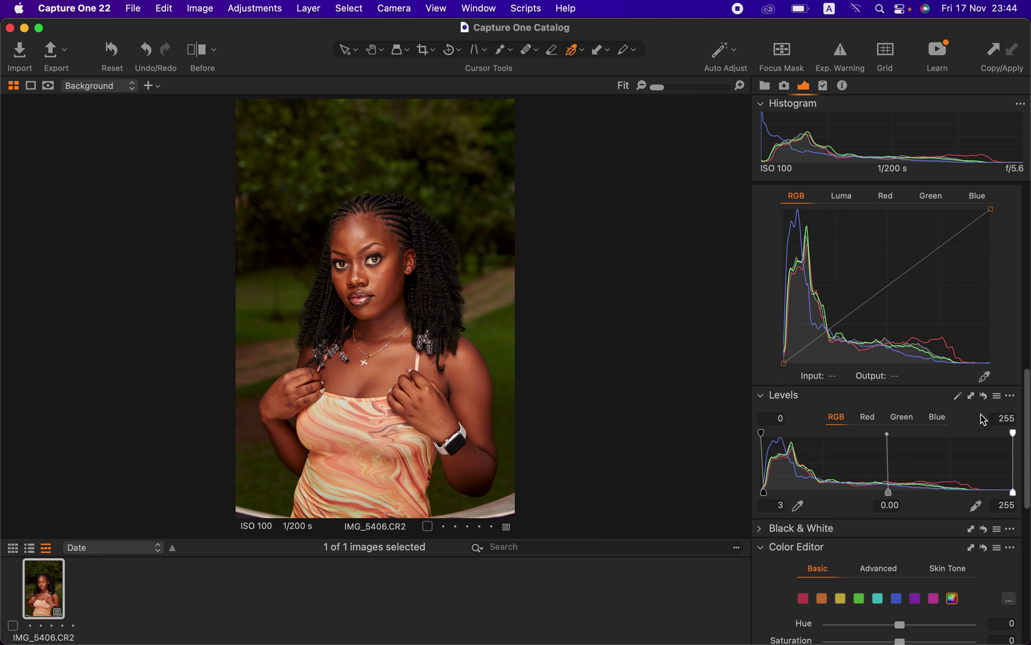
Add a new filled adjustment layer above the Background layer
{"action": "left_click_drag", "start_coordinate": [1028, 405], "coordinate": [1025, 255]}
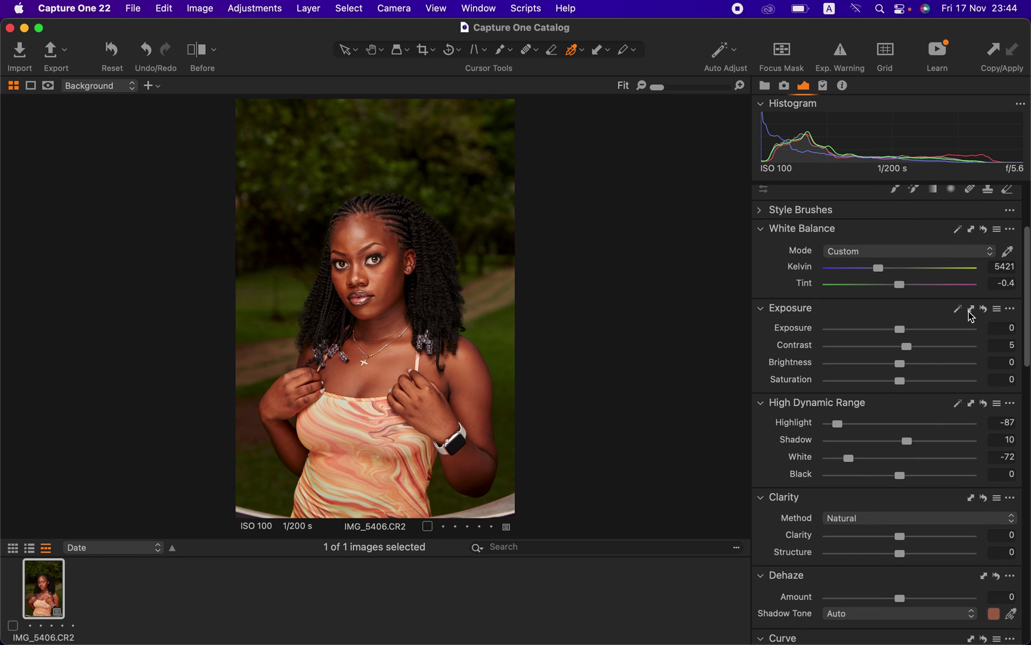
{"action": "scroll", "coordinate": [1026, 332], "scroll_direction": "up", "scroll_amount": 5}
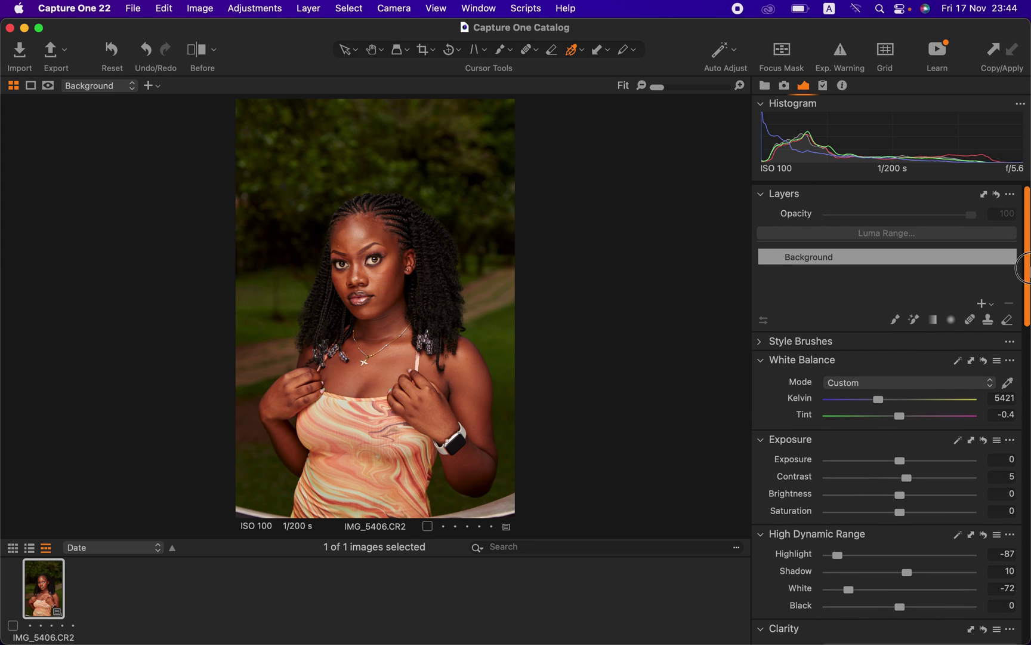
{"action": "left_click", "coordinate": [983, 305]}
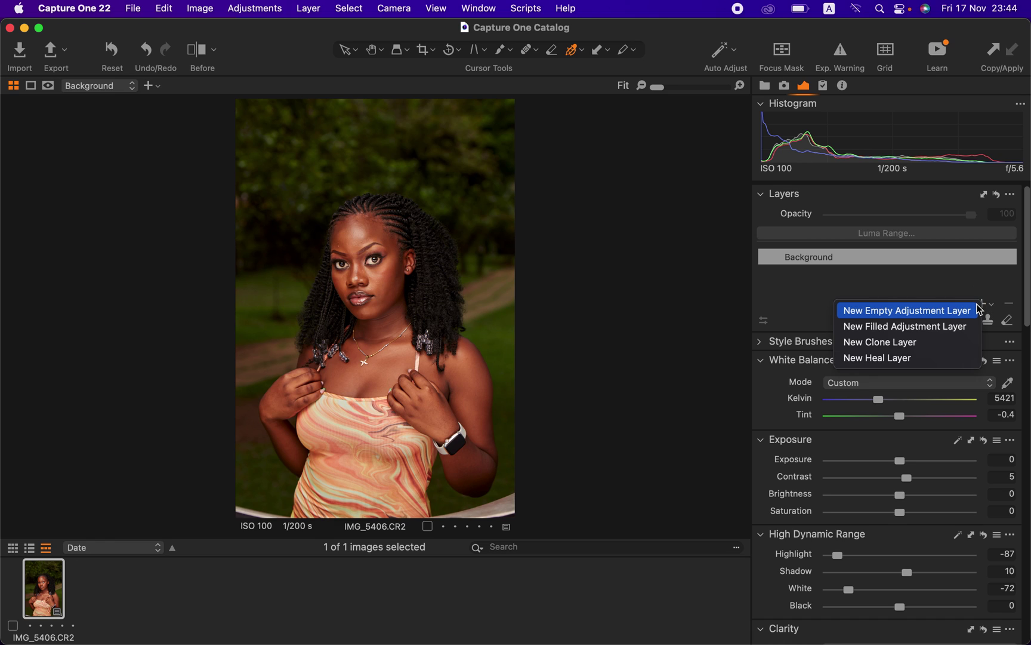
{"action": "left_click", "coordinate": [942, 330]}
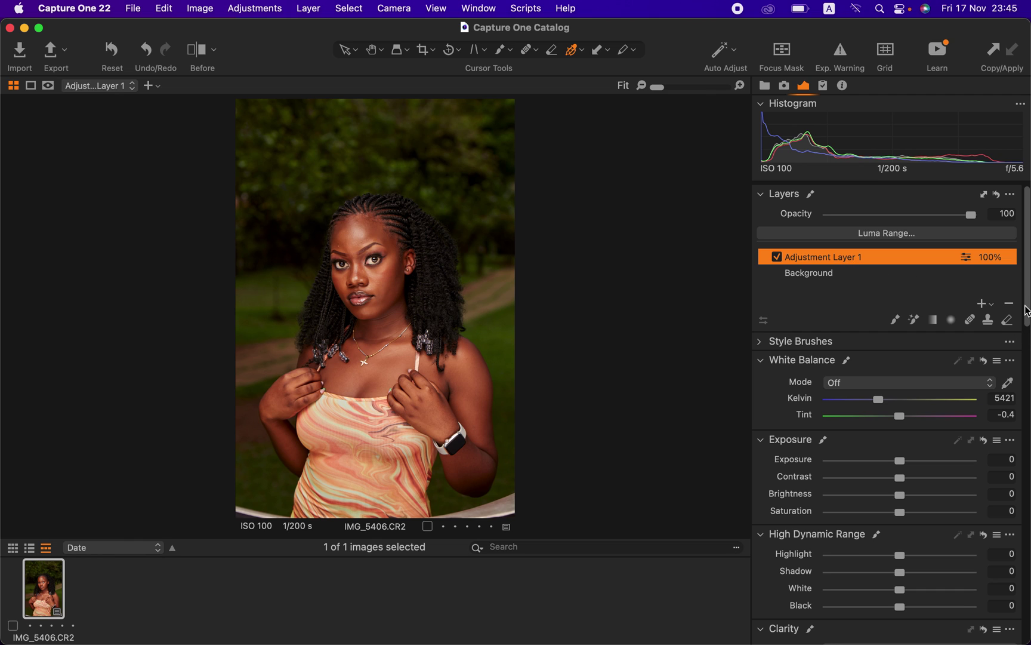
Bring up the Skin Tone mode of the Color Editor for the adjustment layer
{"action": "scroll", "coordinate": [970, 205], "scroll_direction": "down", "scroll_amount": 10}
{"action": "scroll", "coordinate": [1022, 417], "scroll_direction": "down", "scroll_amount": 10}
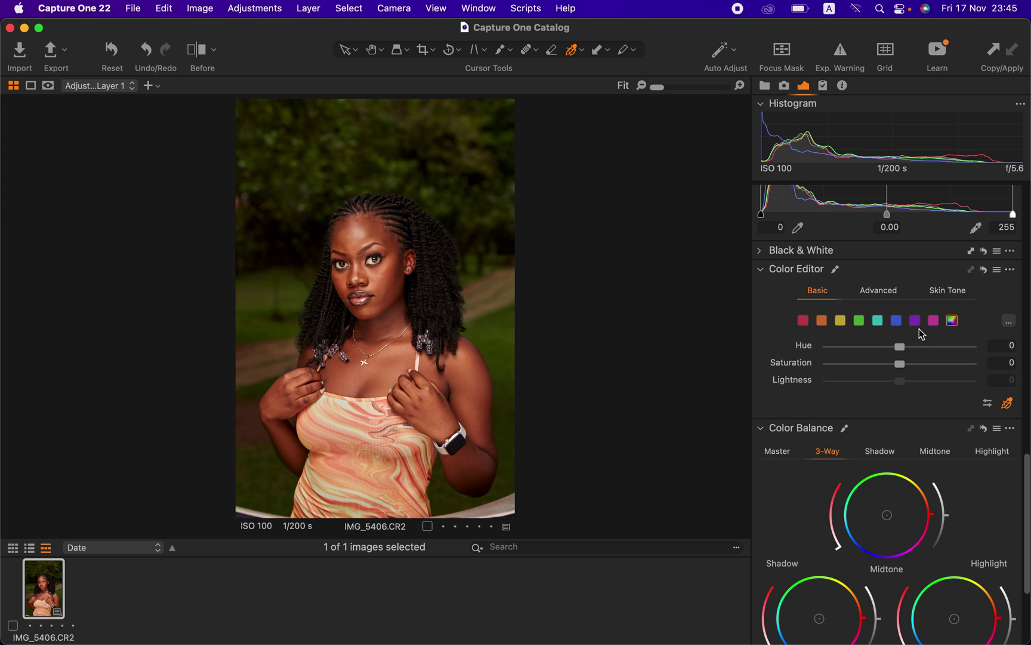
{"action": "left_click", "coordinate": [881, 296]}
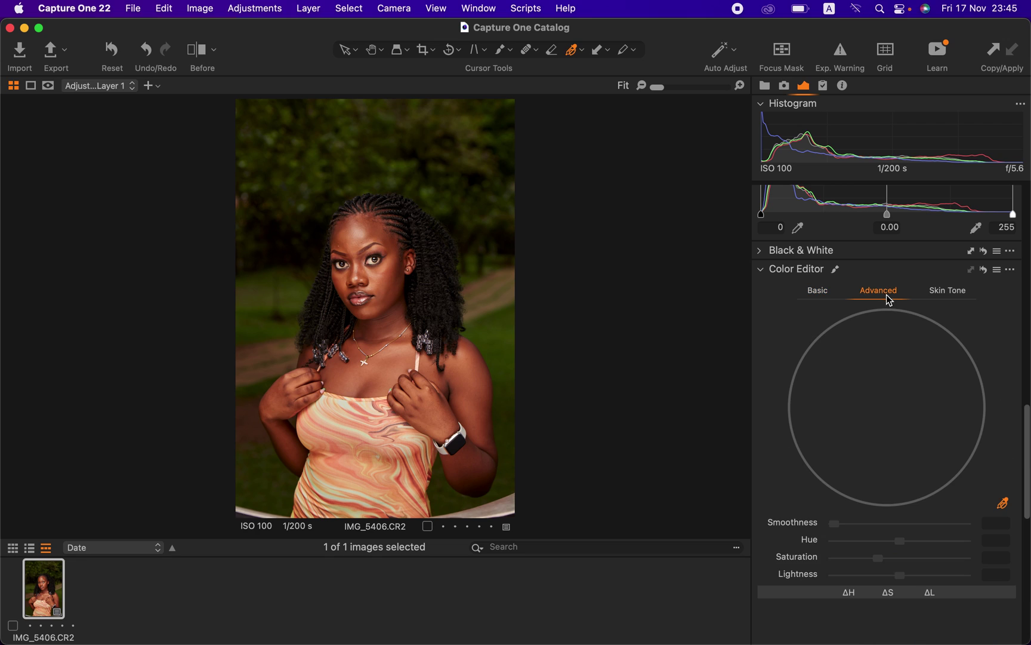
{"action": "left_click", "coordinate": [946, 292]}
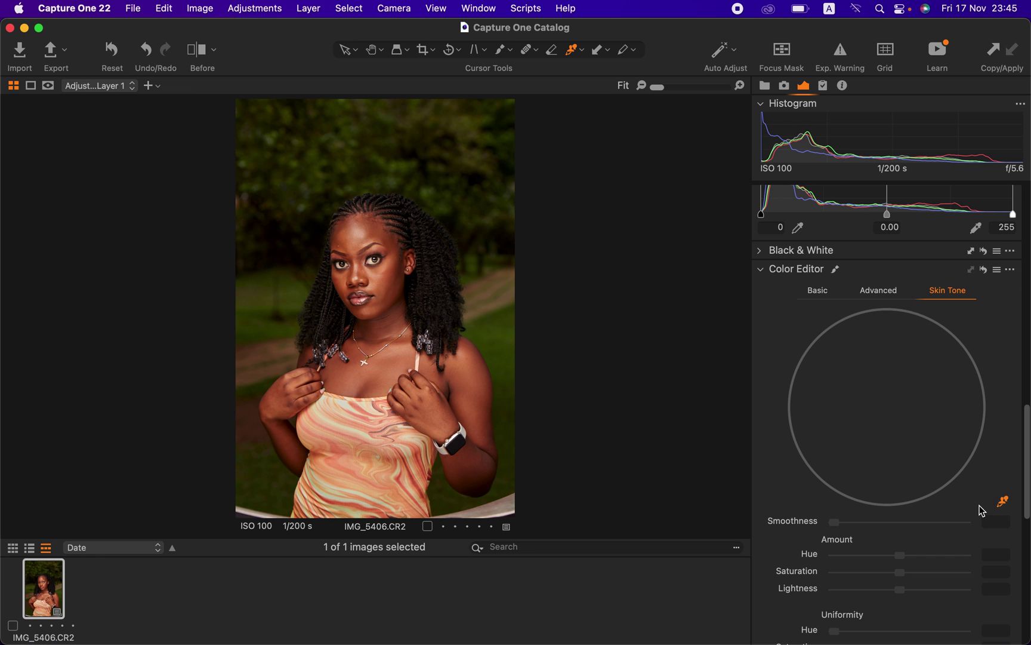
Sample several spots of the woman's facial skin as the skin tone reference, ending on the cheek beneath the eye farther from her visible ear
{"action": "key", "text": "super+equal"}
{"action": "key", "text": "super+equal"}
{"action": "key", "text": "super+equal"}
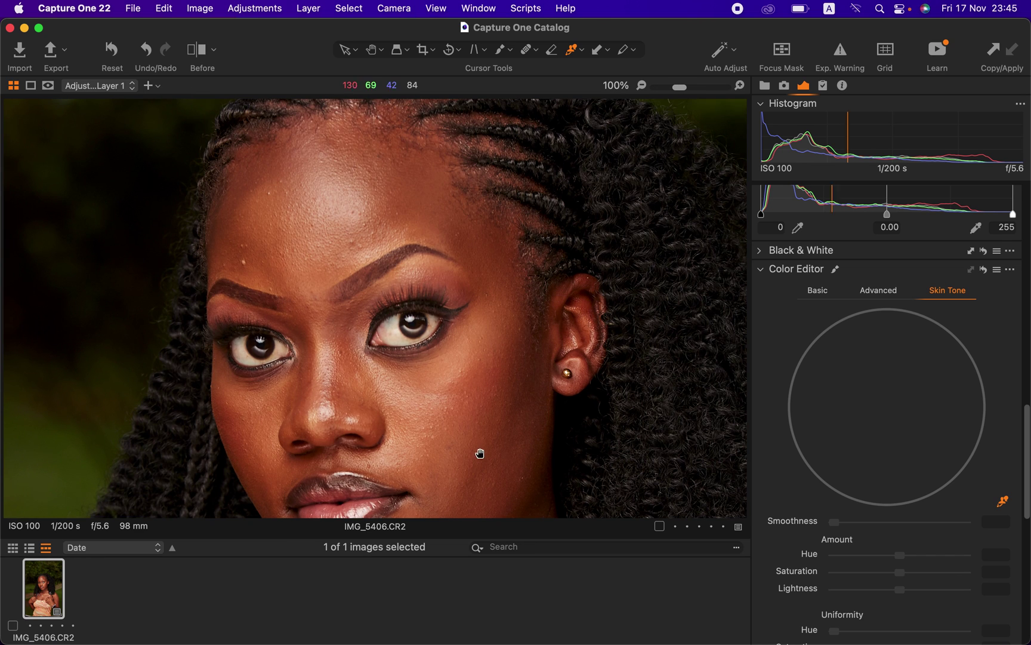
{"action": "left_click_drag", "start_coordinate": [497, 403], "coordinate": [513, 238]}
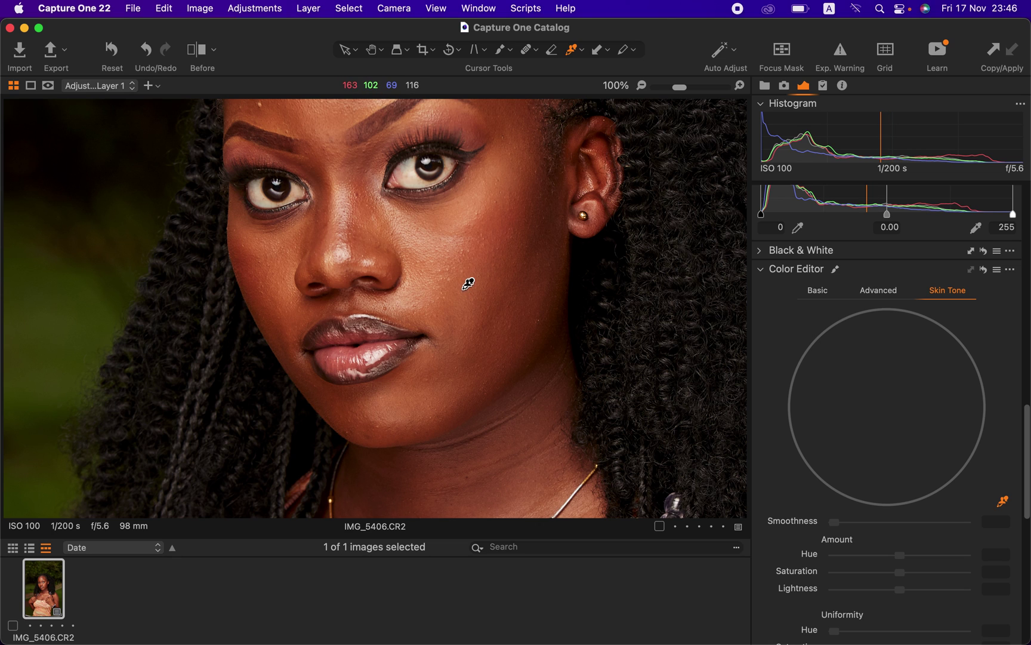
{"action": "key", "text": "super+minus"}
{"action": "key", "text": "super+minus"}
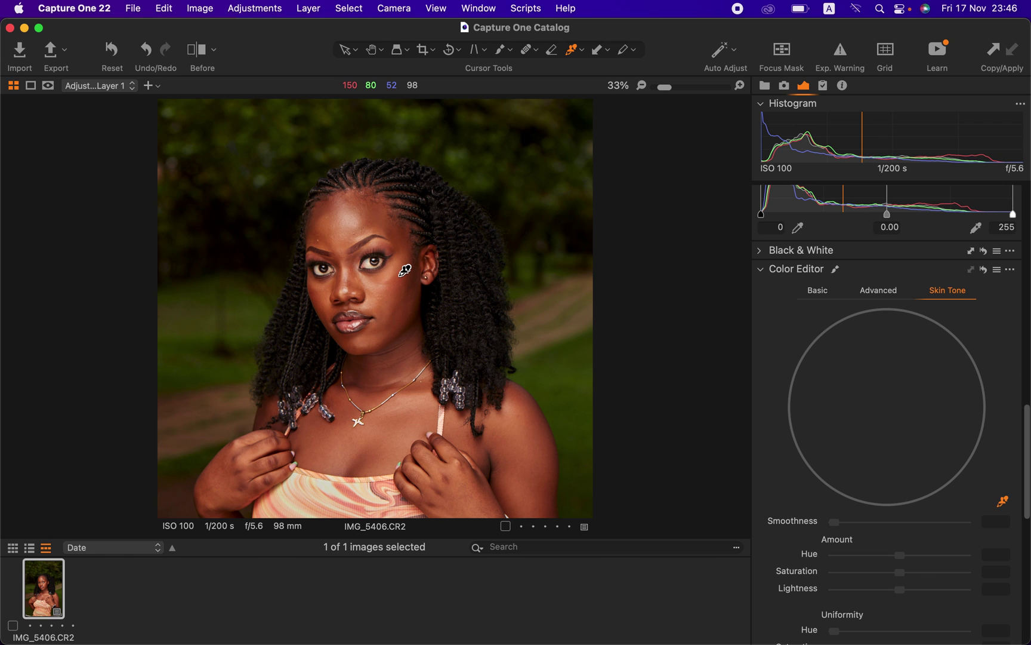
{"action": "key", "text": "z"}
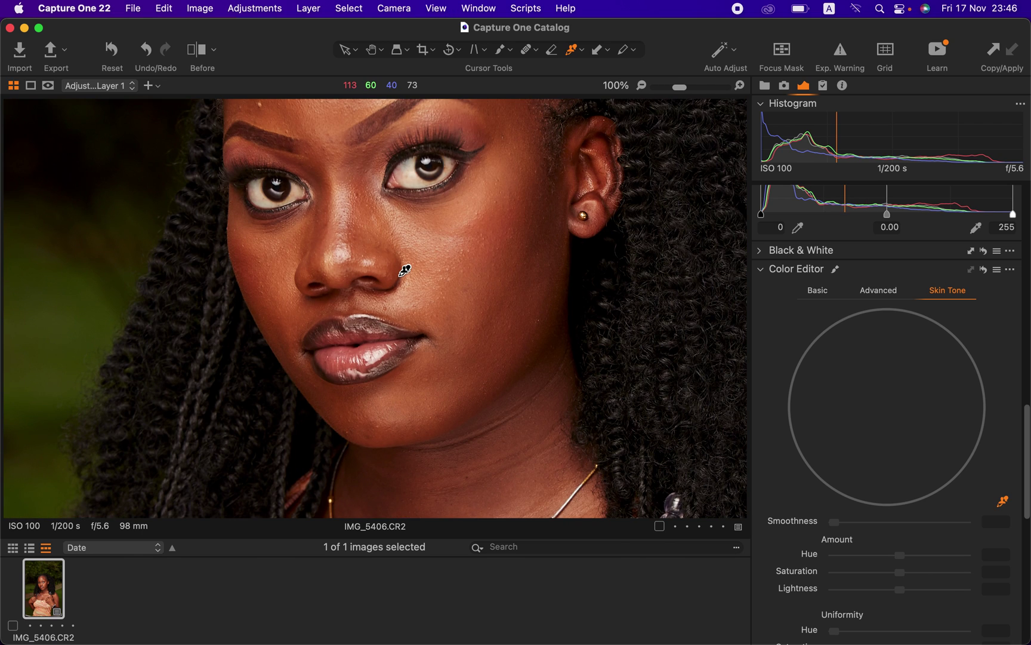
{"action": "left_click", "coordinate": [474, 199]}
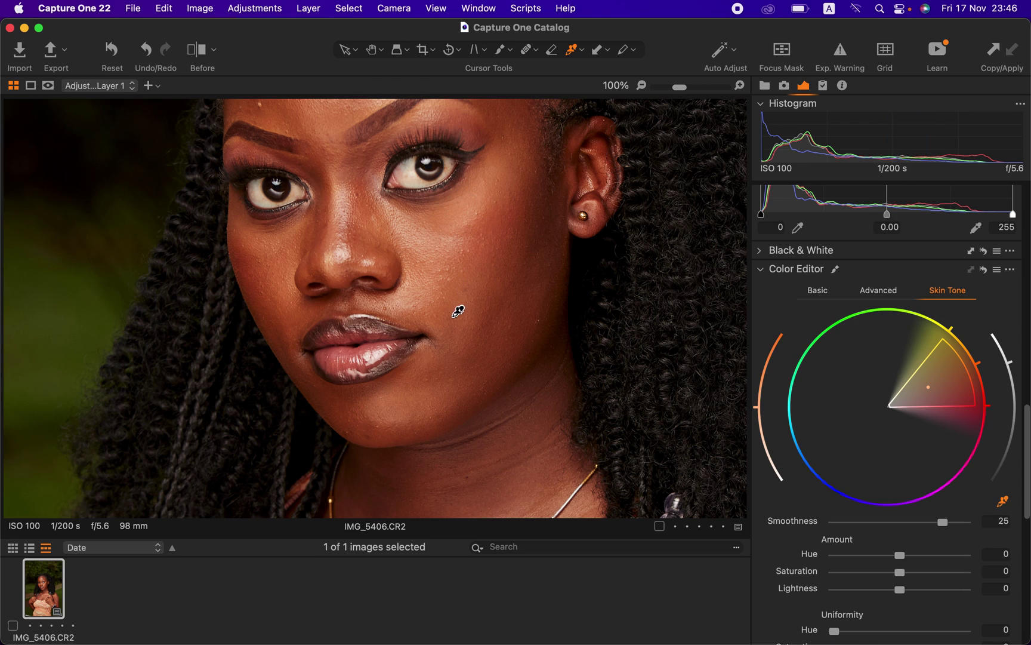
{"action": "left_click", "coordinate": [463, 304]}
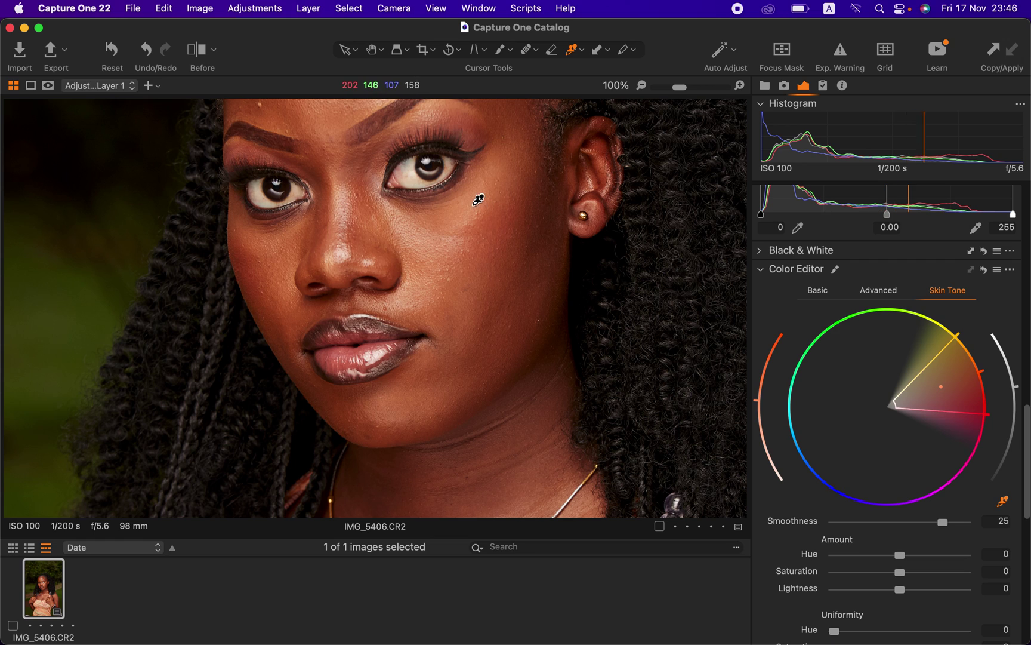
{"action": "left_click", "coordinate": [478, 197]}
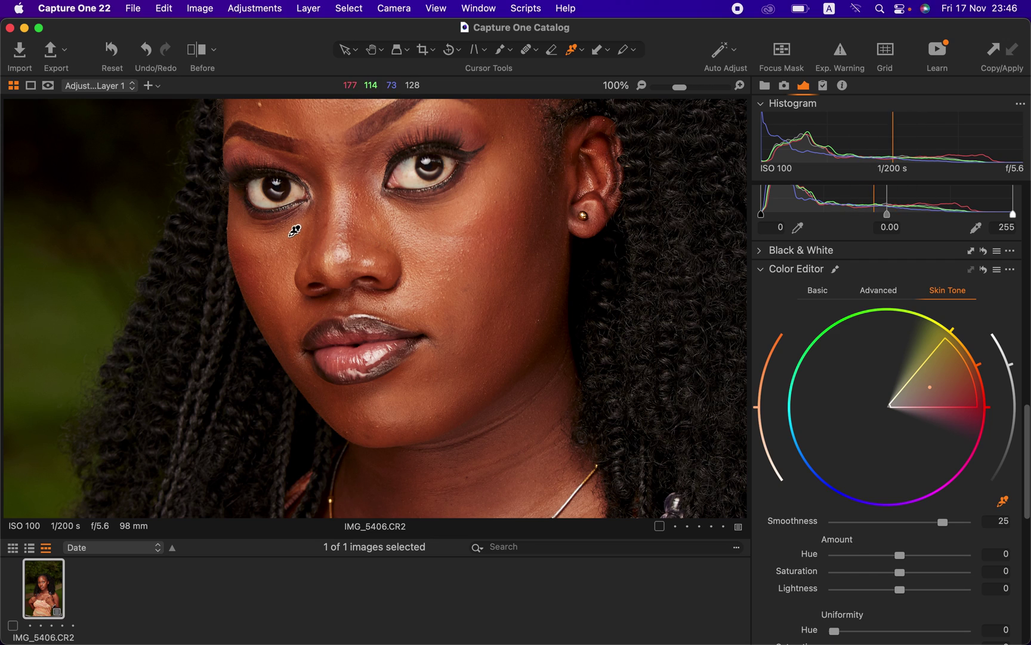
{"action": "left_click", "coordinate": [284, 233]}
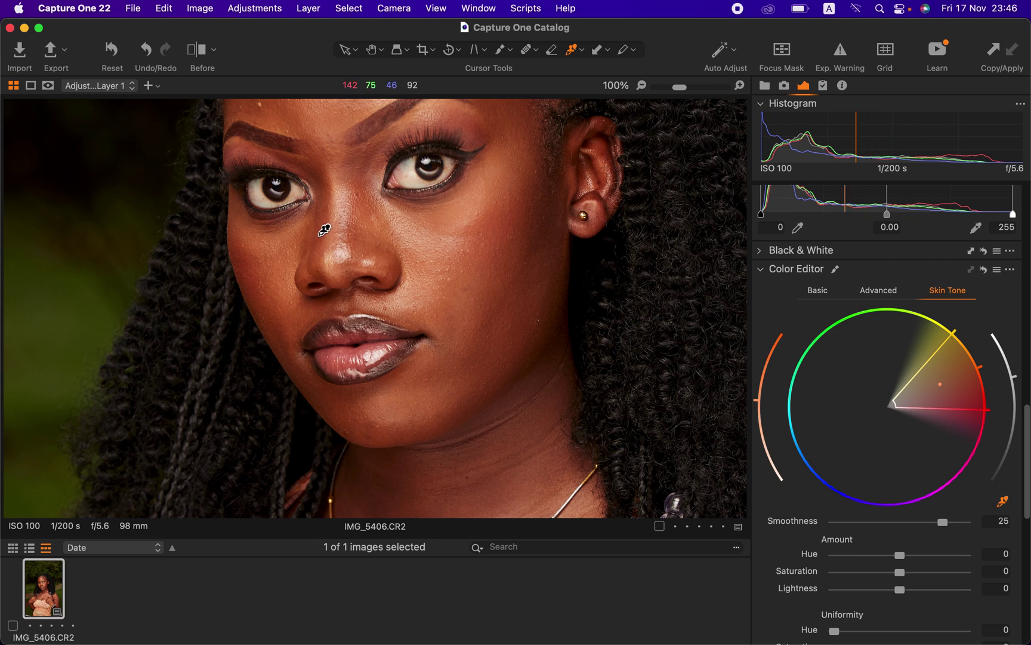
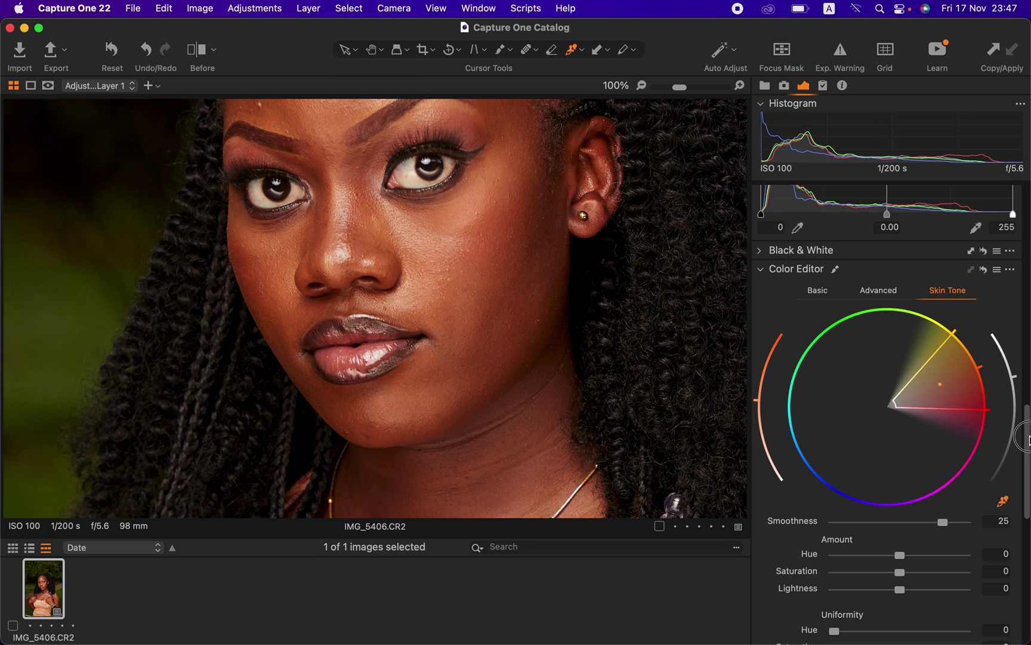
Even out the skin tone by setting Uniformity Hue to 74.6 and Uniformity Saturation to 65.8
{"action": "scroll", "coordinate": [1024, 440], "scroll_direction": "down", "scroll_amount": 6}
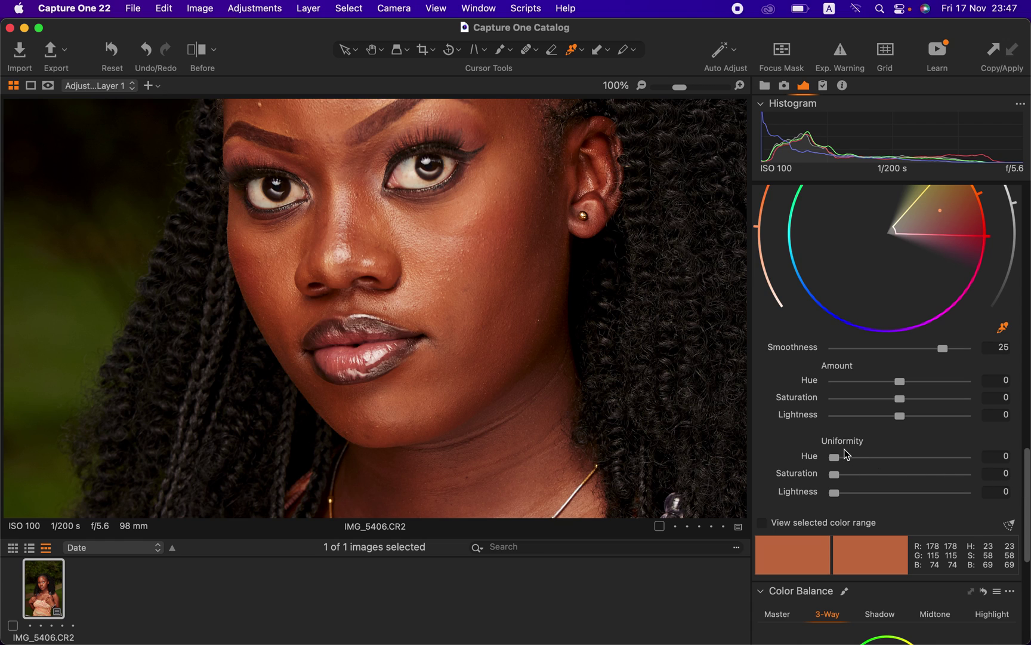
{"action": "key", "text": "super+minus"}
{"action": "key", "text": "super+minus"}
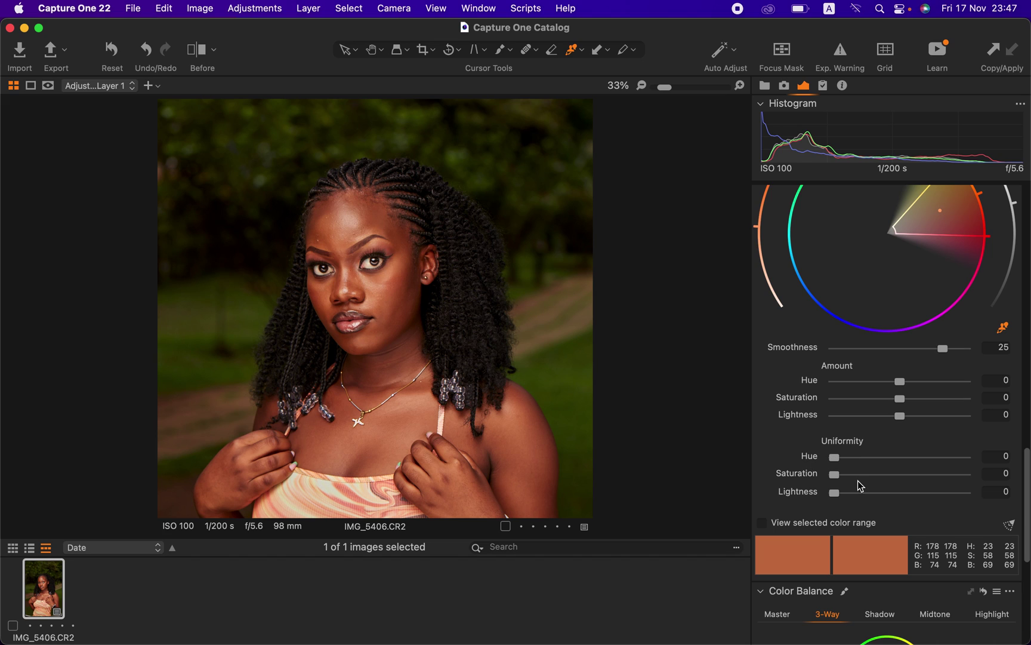
{"action": "left_click_drag", "start_coordinate": [838, 461], "coordinate": [916, 467]}
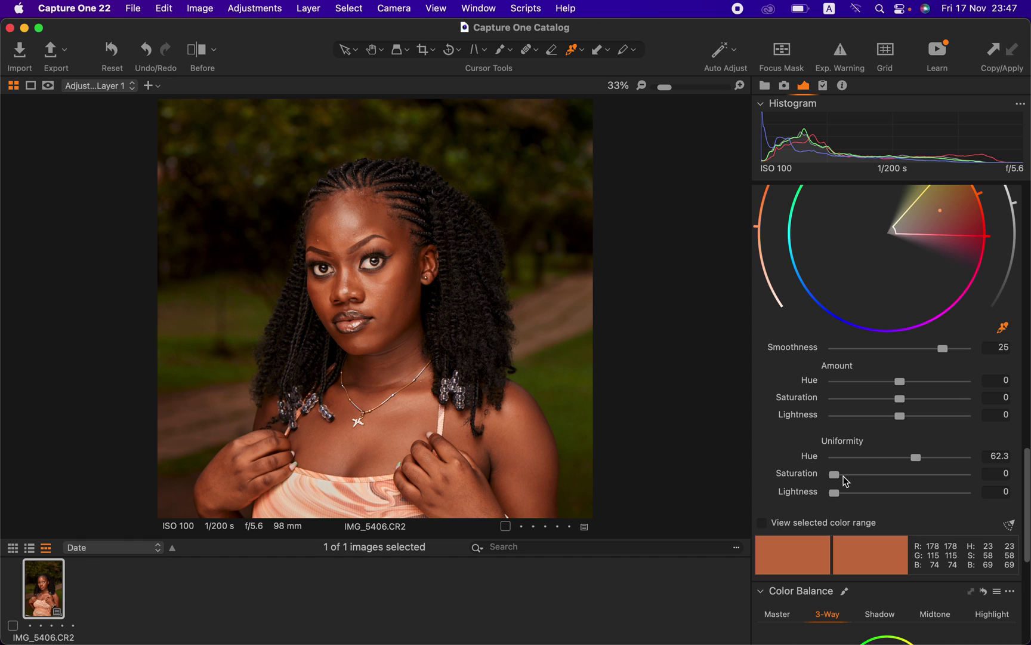
{"action": "left_click_drag", "start_coordinate": [836, 476], "coordinate": [931, 462]}
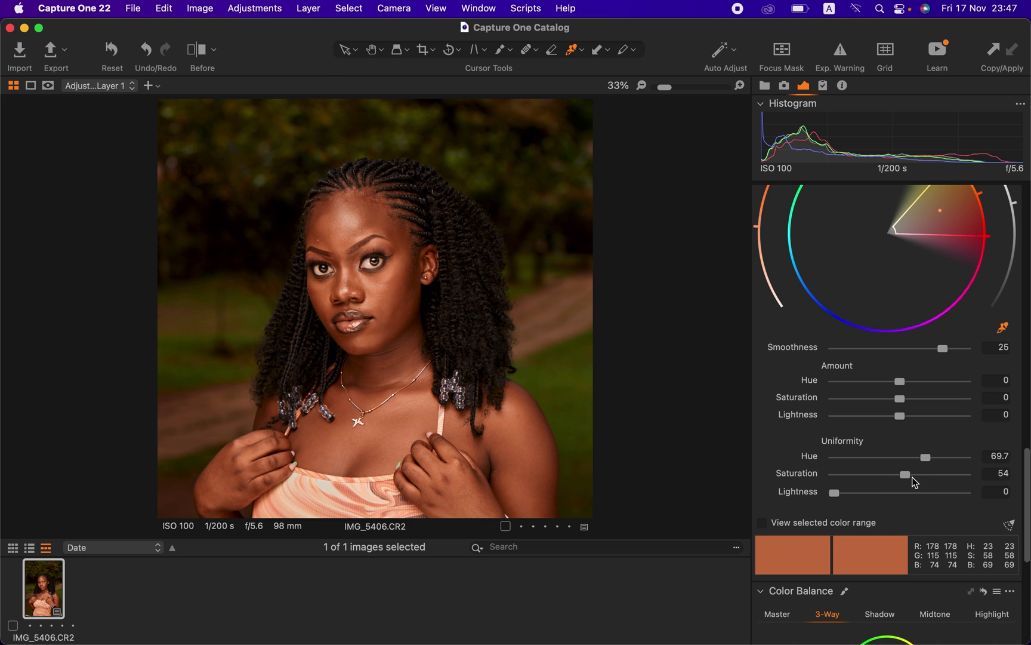
{"action": "mouse_move", "coordinate": [910, 481]}
{"action": "left_mouse_down"}
{"action": "mouse_move", "coordinate": [938, 463]}
{"action": "mouse_move", "coordinate": [924, 476]}
{"action": "left_mouse_up"}
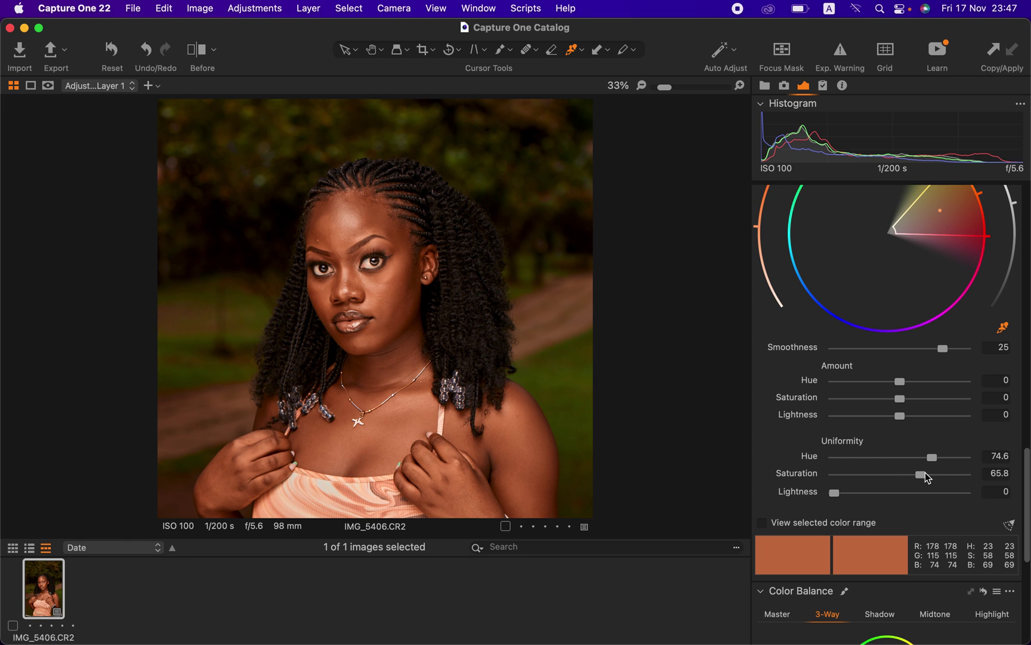
Compare the edited portrait with the original in the before/after split view, moving the divider across the woman's face
{"action": "key", "text": "super+0"}
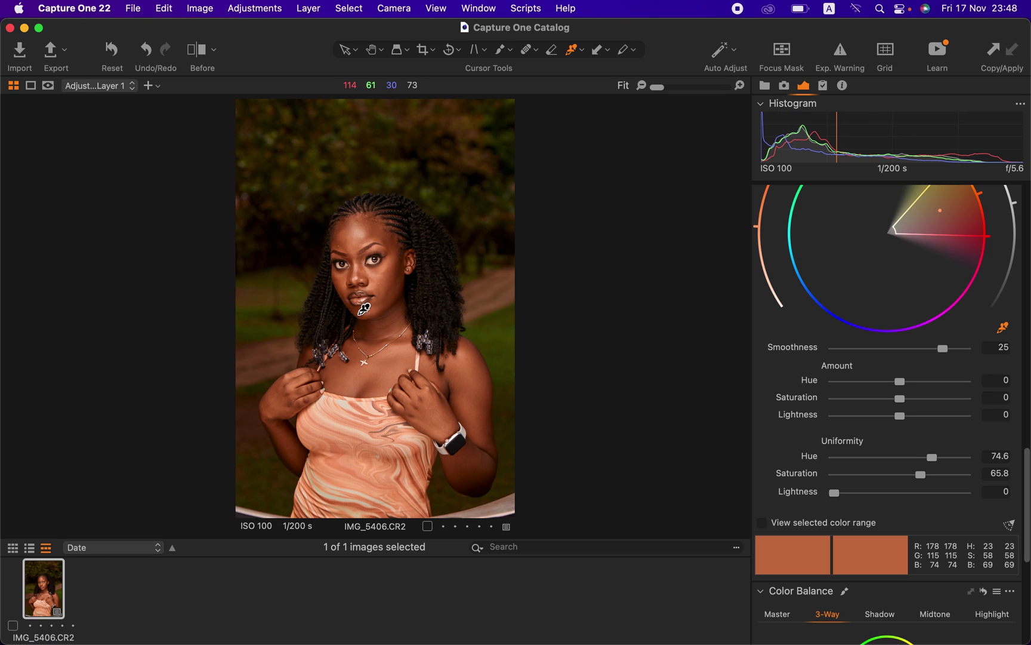
{"action": "scroll", "coordinate": [364, 309], "scroll_direction": "up", "scroll_amount": 3}
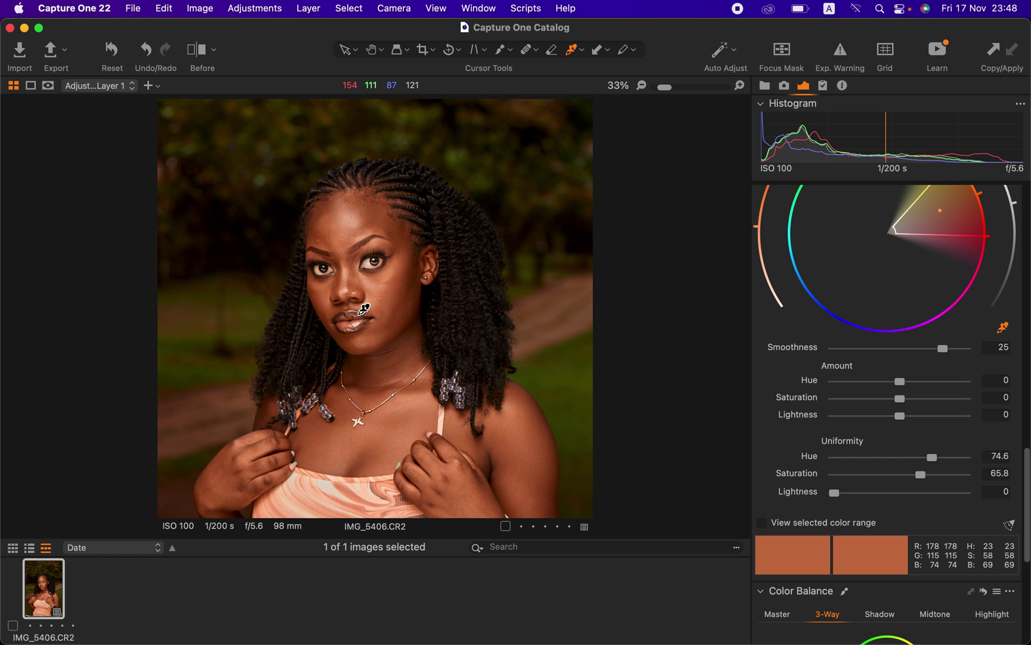
{"action": "left_click", "coordinate": [201, 51]}
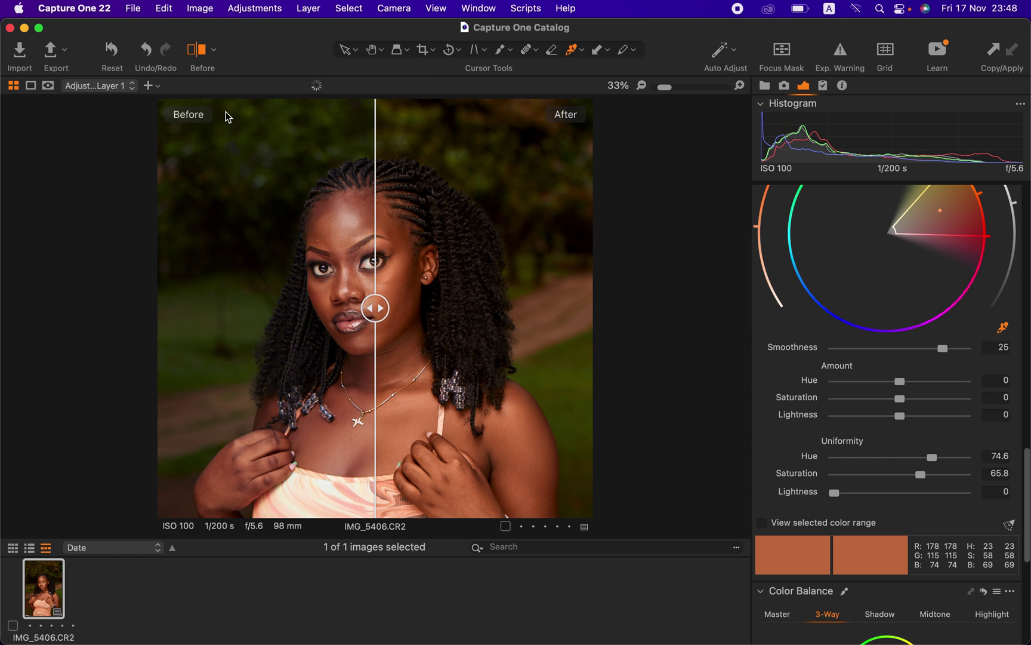
{"action": "left_click_drag", "start_coordinate": [375, 307], "coordinate": [240, 322]}
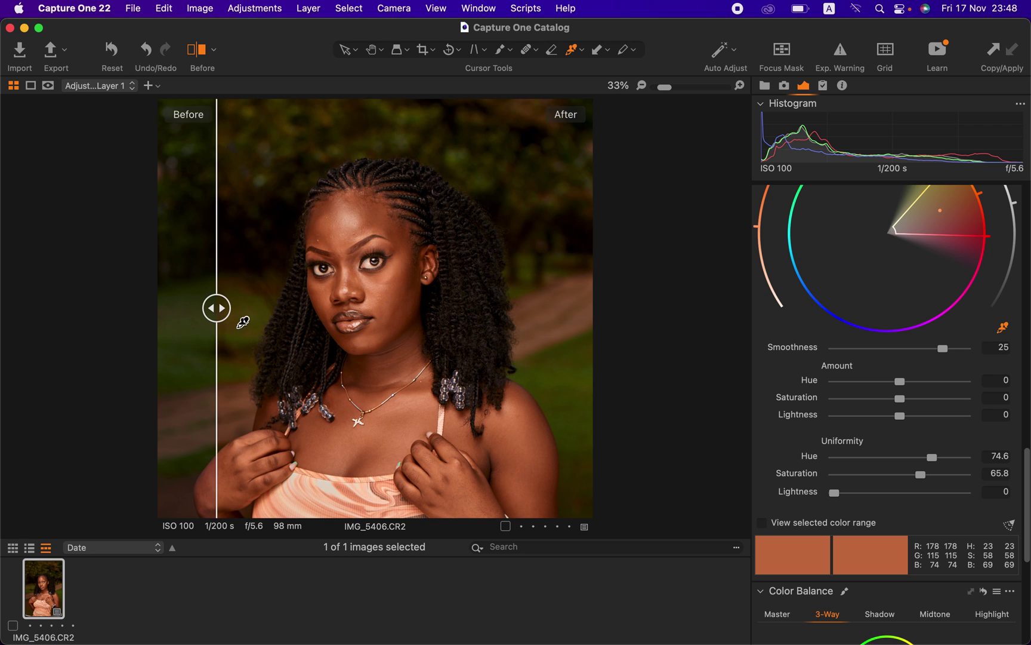
Leave the before/after comparison and set the skin tone's Amount Hue to -0.5, trying both warmer and redder shifts
{"action": "left_click", "coordinate": [202, 52]}
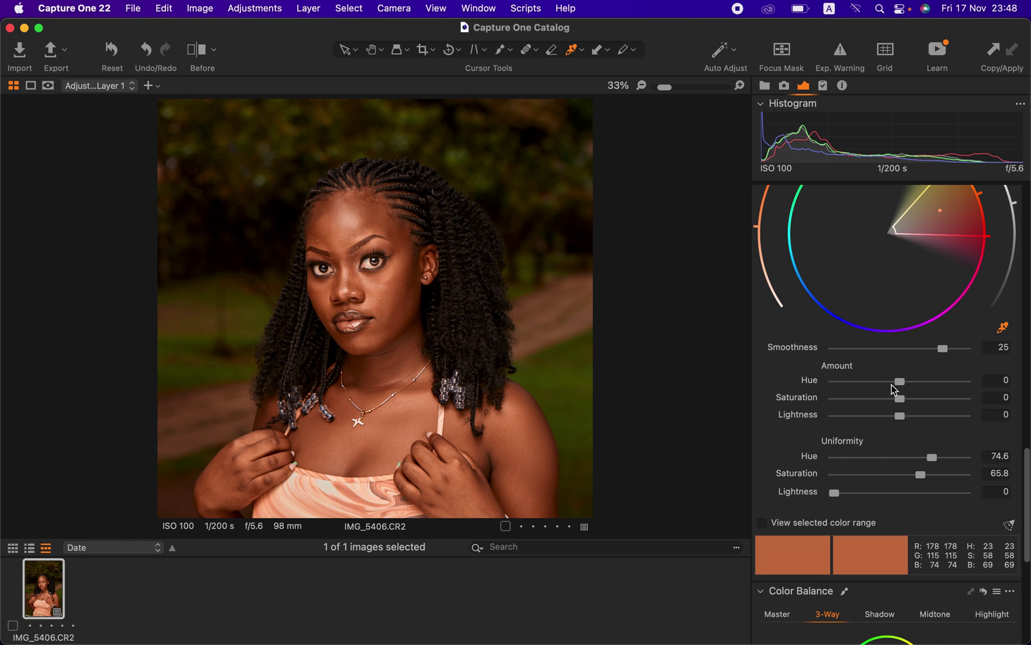
{"action": "left_click_drag", "start_coordinate": [899, 381], "coordinate": [944, 388]}
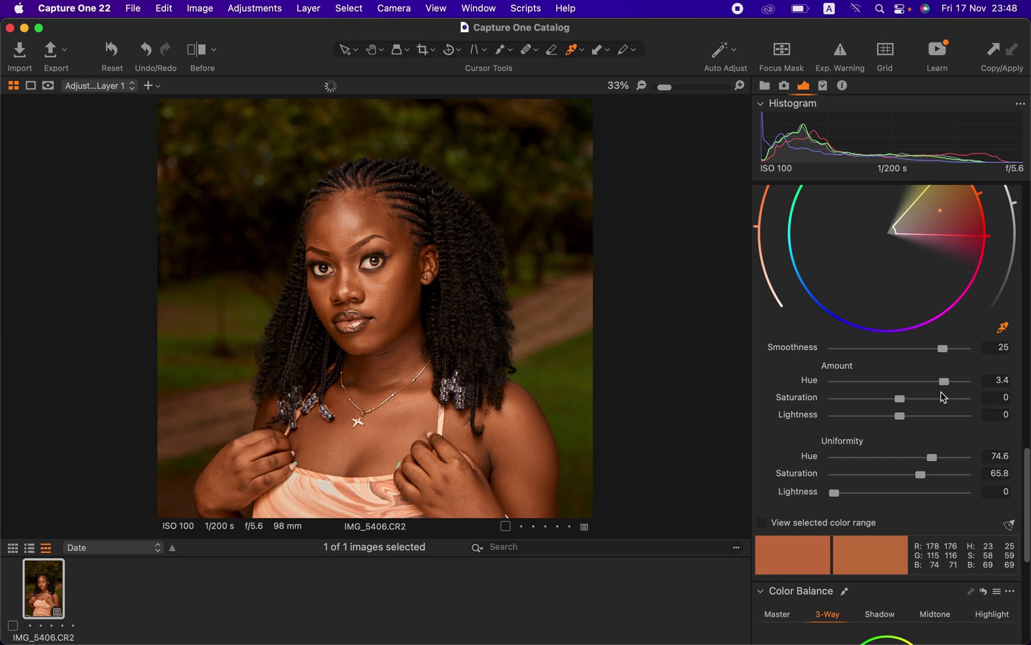
{"action": "left_click_drag", "start_coordinate": [949, 385], "coordinate": [836, 385]}
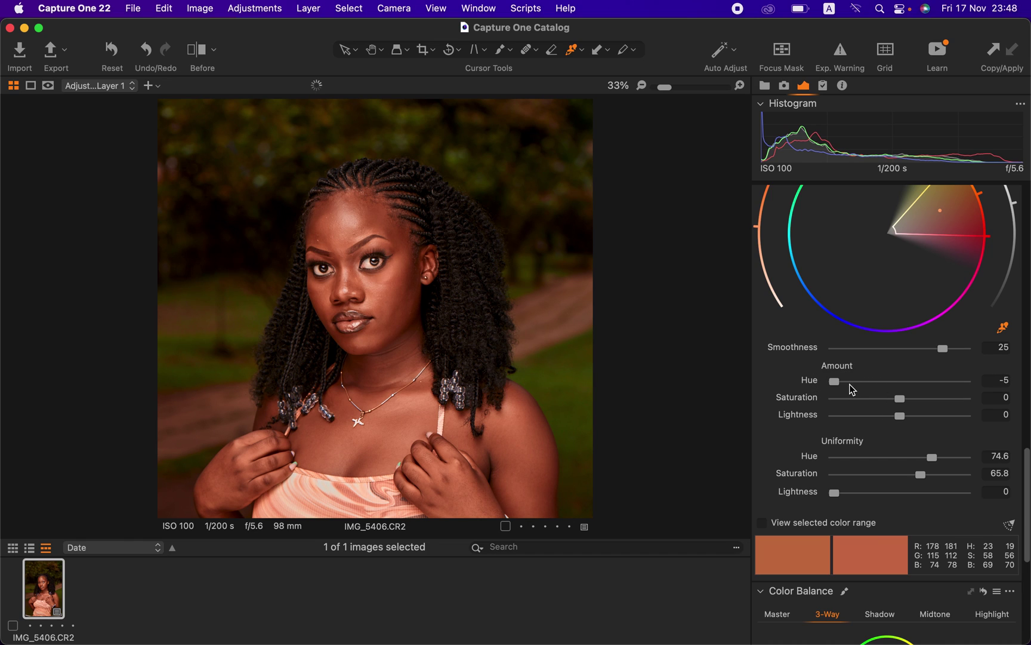
{"action": "left_click_drag", "start_coordinate": [839, 386], "coordinate": [894, 386]}
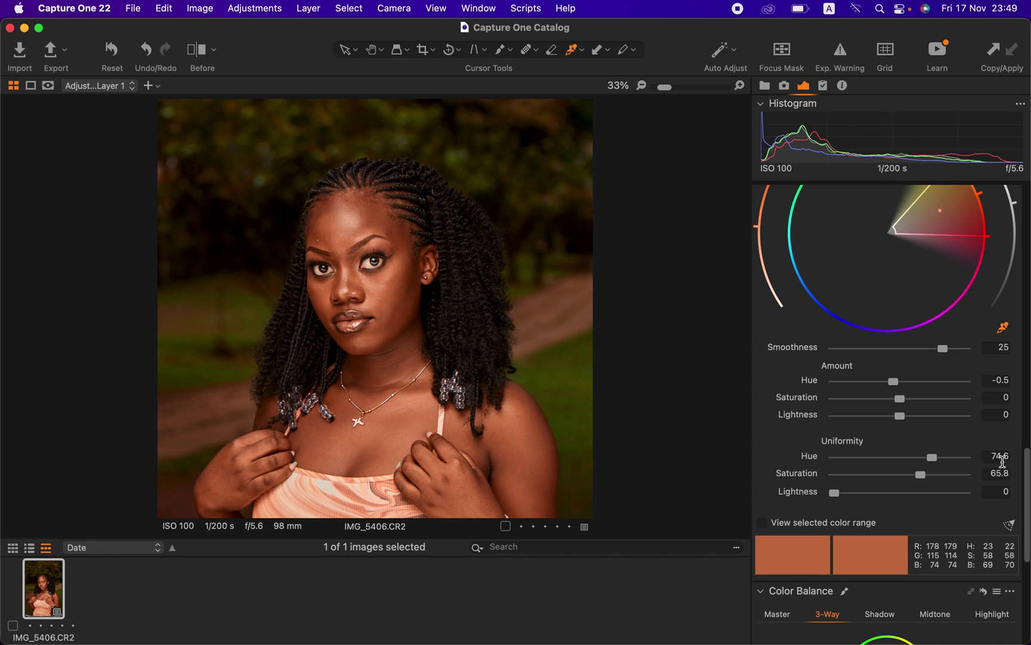
Try a blue tint on the highlights in Color Balance, and settle on a very slight shift toward green
{"action": "left_click_drag", "start_coordinate": [1027, 471], "coordinate": [1027, 476]}
{"action": "scroll", "coordinate": [919, 370], "scroll_direction": "down", "scroll_amount": 10}
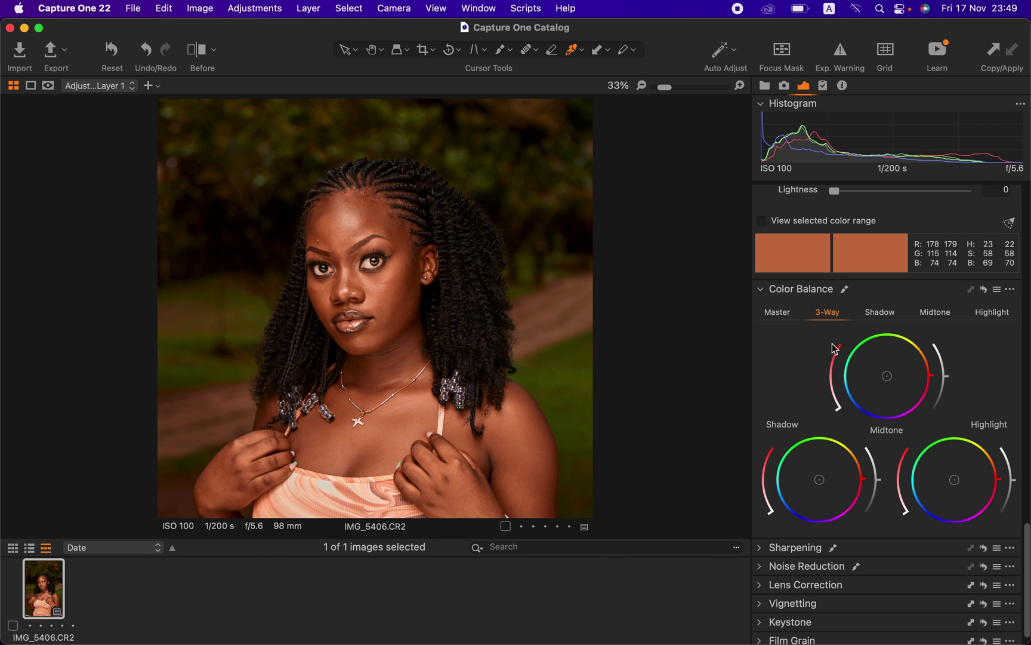
{"action": "left_click", "coordinate": [888, 315]}
{"action": "left_click", "coordinate": [932, 318]}
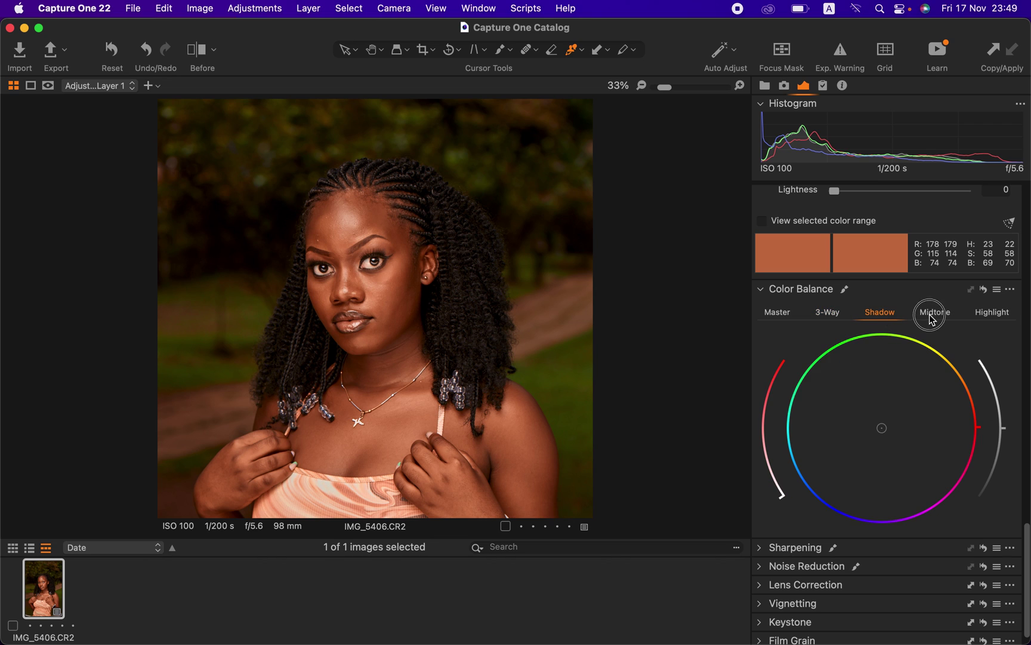
{"action": "left_click", "coordinate": [992, 318]}
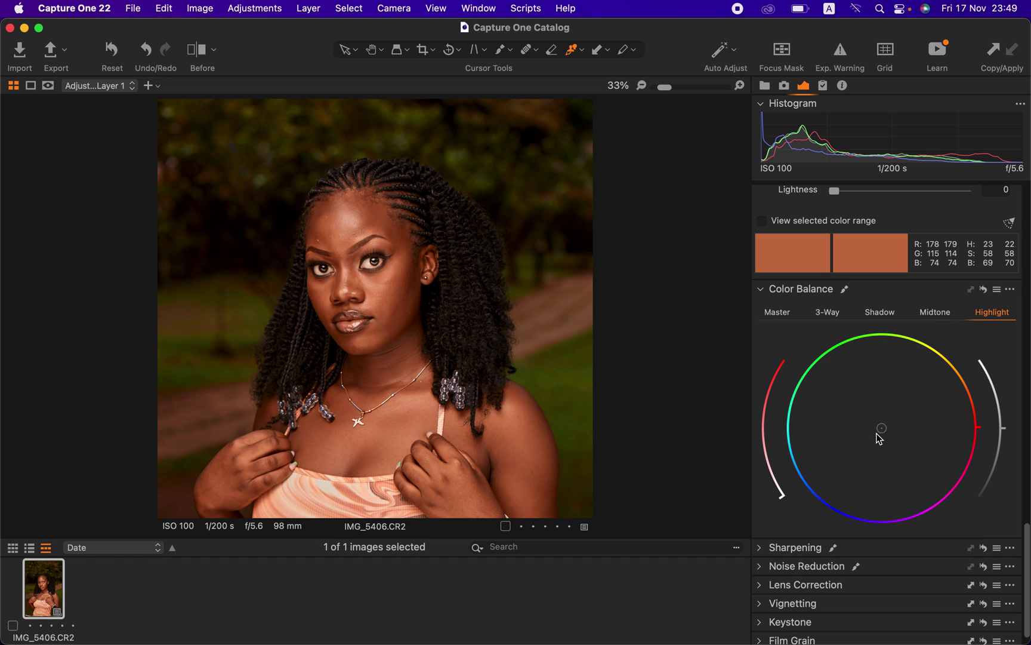
{"action": "left_click_drag", "start_coordinate": [882, 434], "coordinate": [827, 481]}
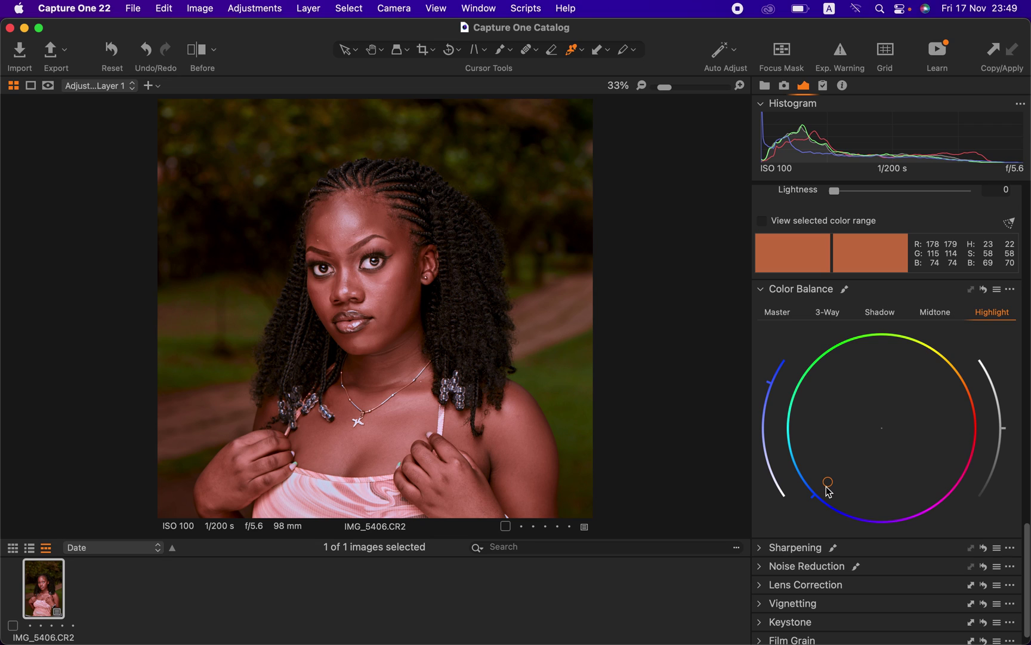
{"action": "left_click_drag", "start_coordinate": [828, 481], "coordinate": [871, 442]}
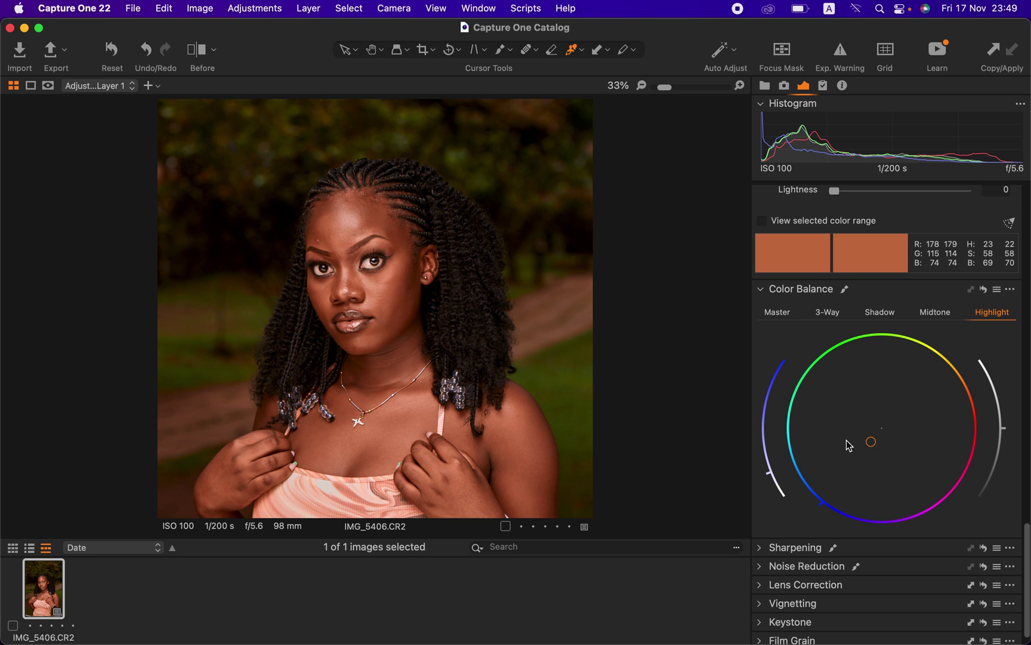
{"action": "left_click_drag", "start_coordinate": [871, 441], "coordinate": [882, 422]}
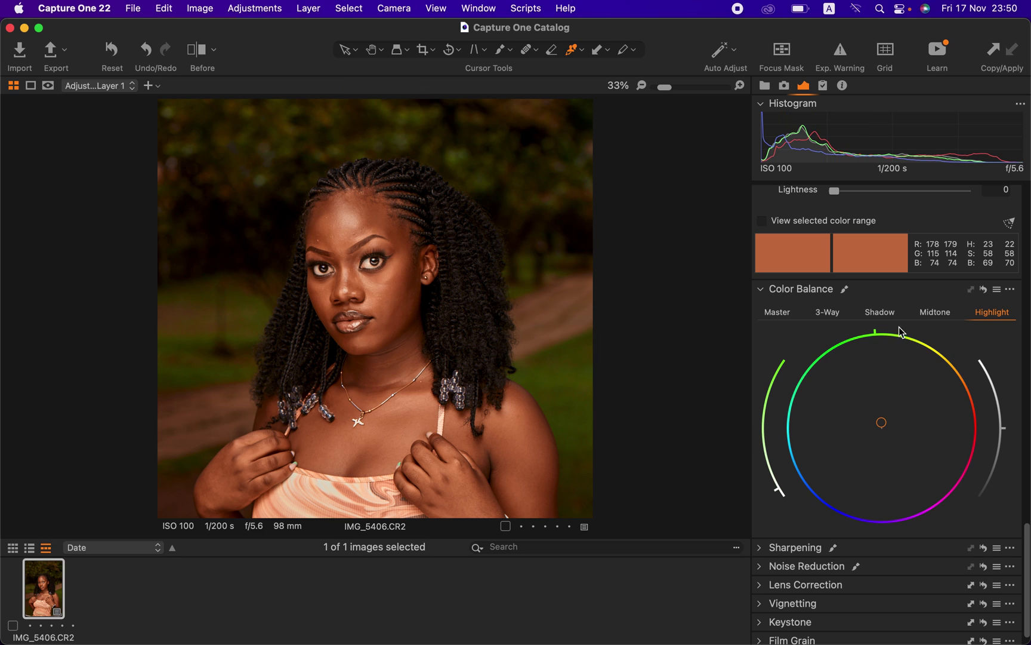
Compare the whole portrait with the original in the before/after split view, moving the divider across to the image's edge
{"action": "left_click", "coordinate": [883, 317]}
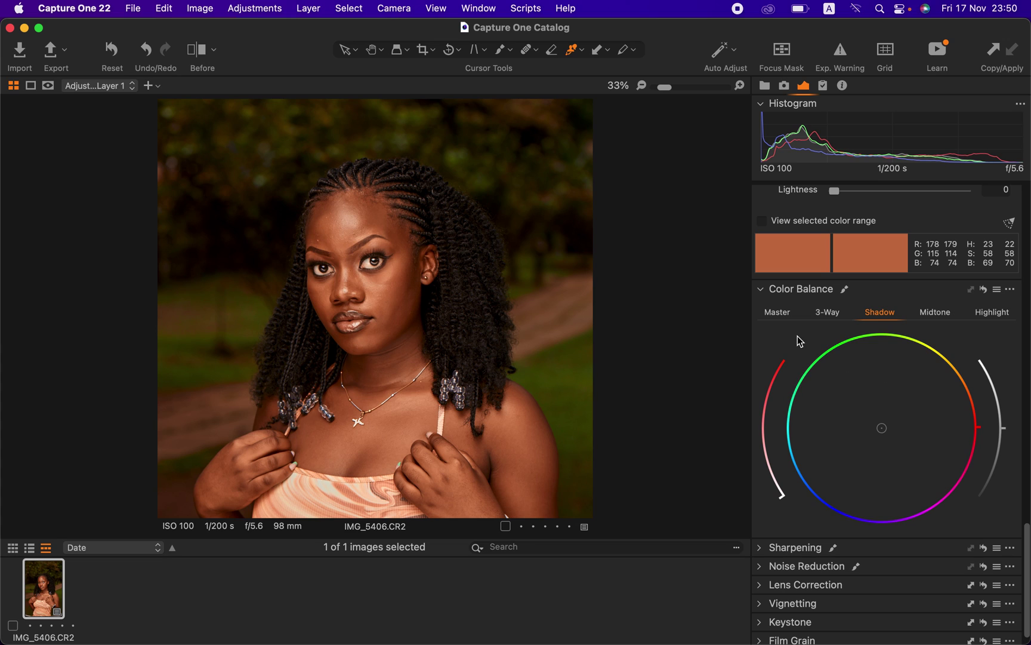
{"action": "key", "text": "super+0"}
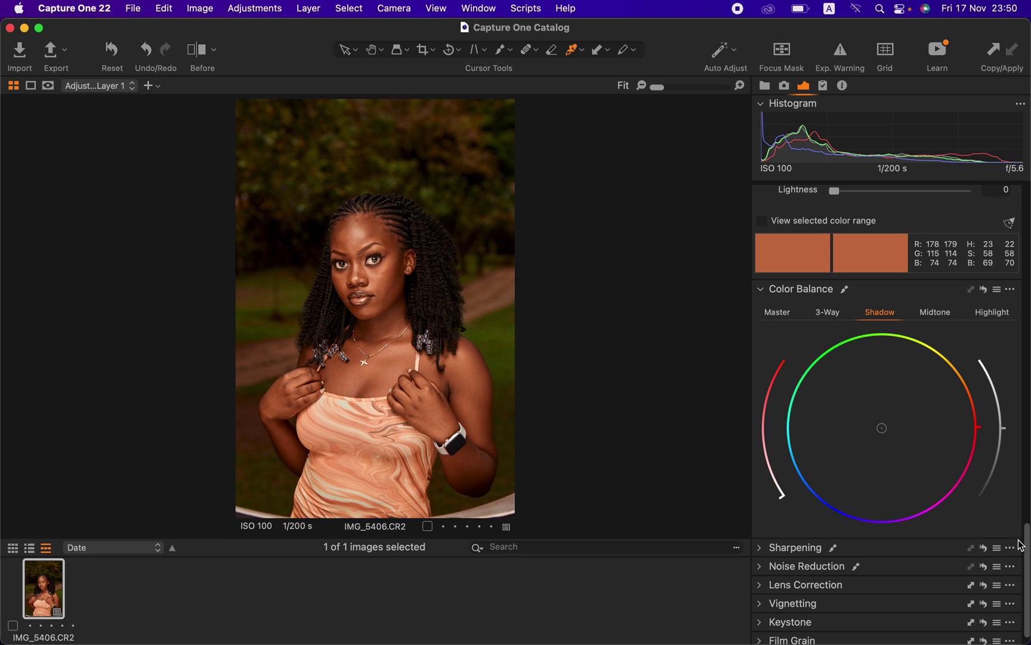
{"action": "left_click_drag", "start_coordinate": [1027, 546], "coordinate": [1025, 248]}
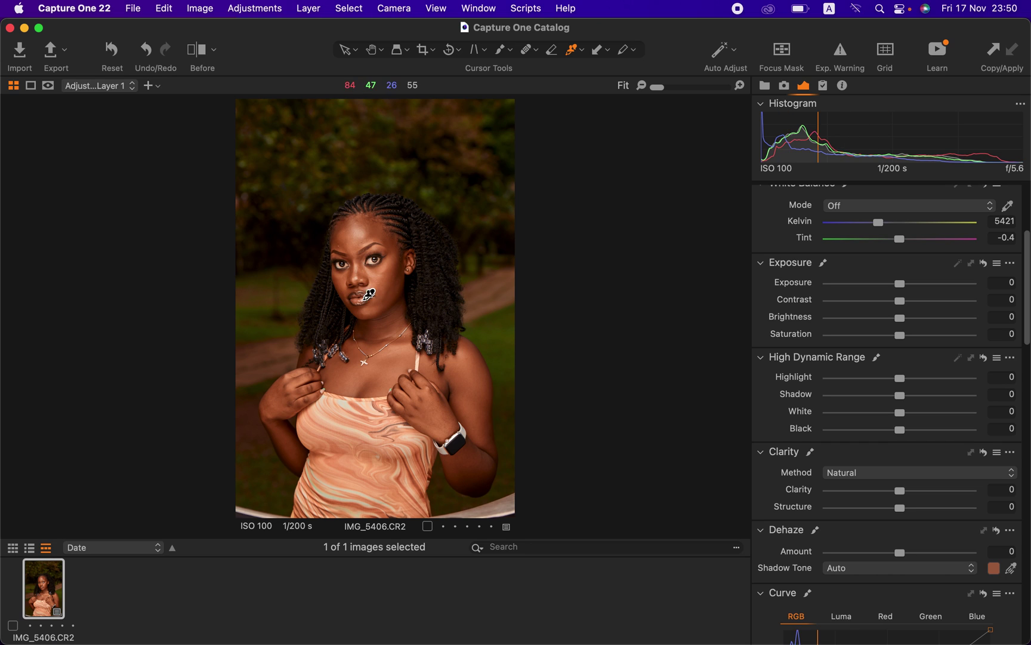
{"action": "left_click", "coordinate": [201, 53]}
{"action": "left_click_drag", "start_coordinate": [371, 289], "coordinate": [250, 307]}
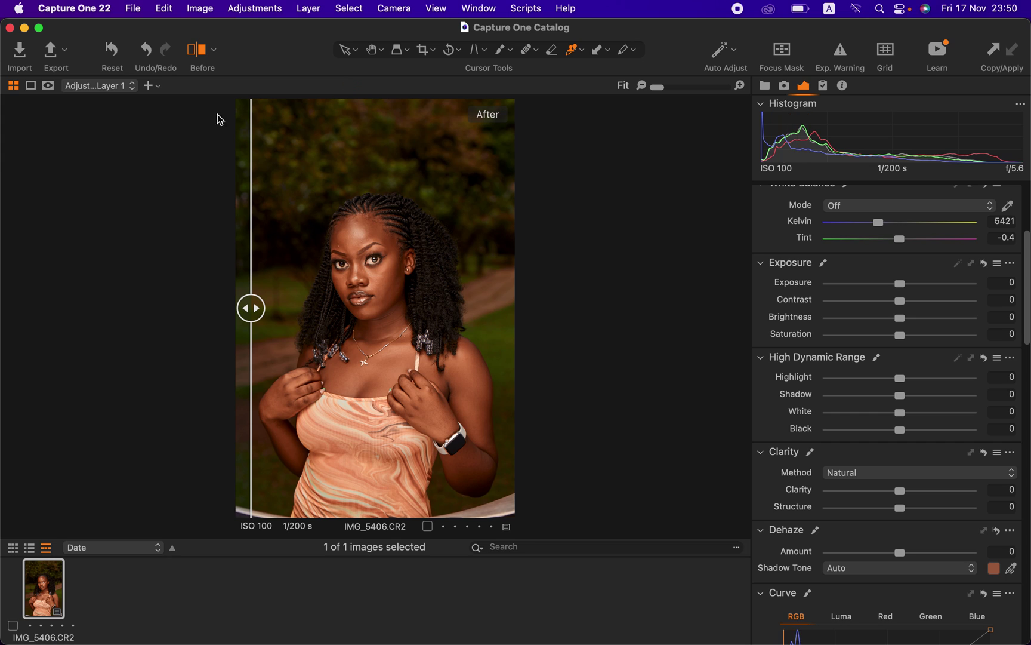
{"action": "left_click", "coordinate": [198, 53]}
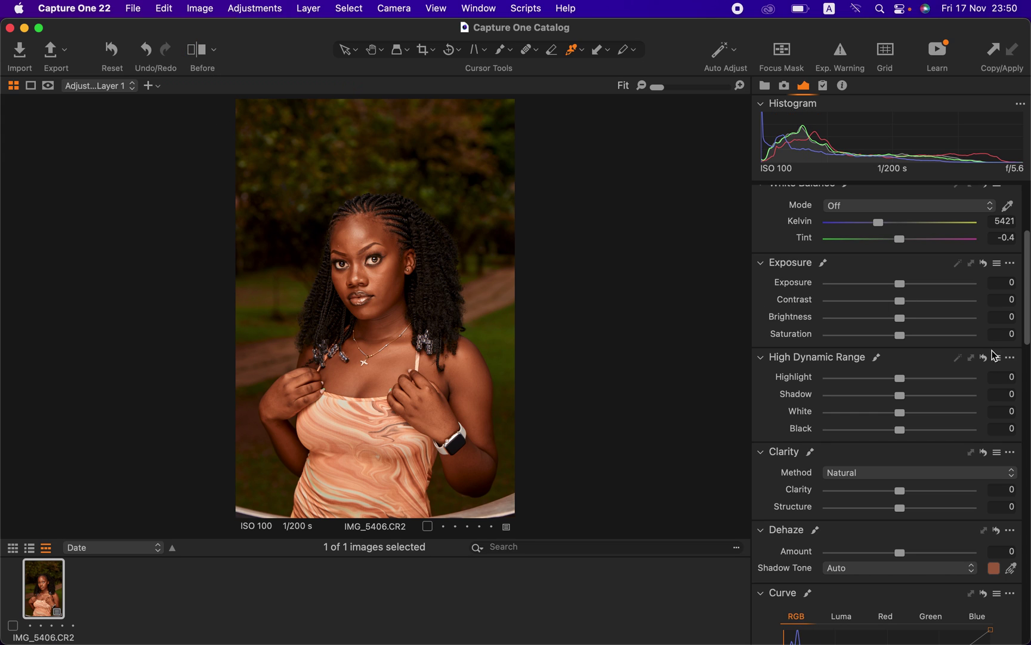
Clear the mask of Adjustment Layer 1
{"action": "scroll", "coordinate": [874, 257], "scroll_direction": "up", "scroll_amount": 5}
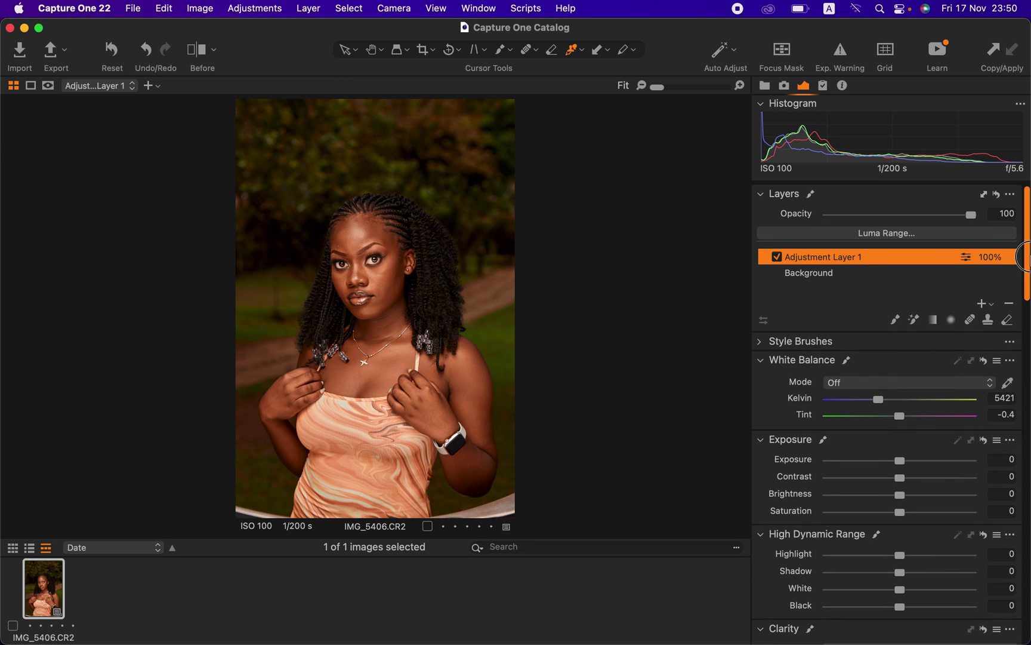
{"action": "right_click", "coordinate": [876, 257]}
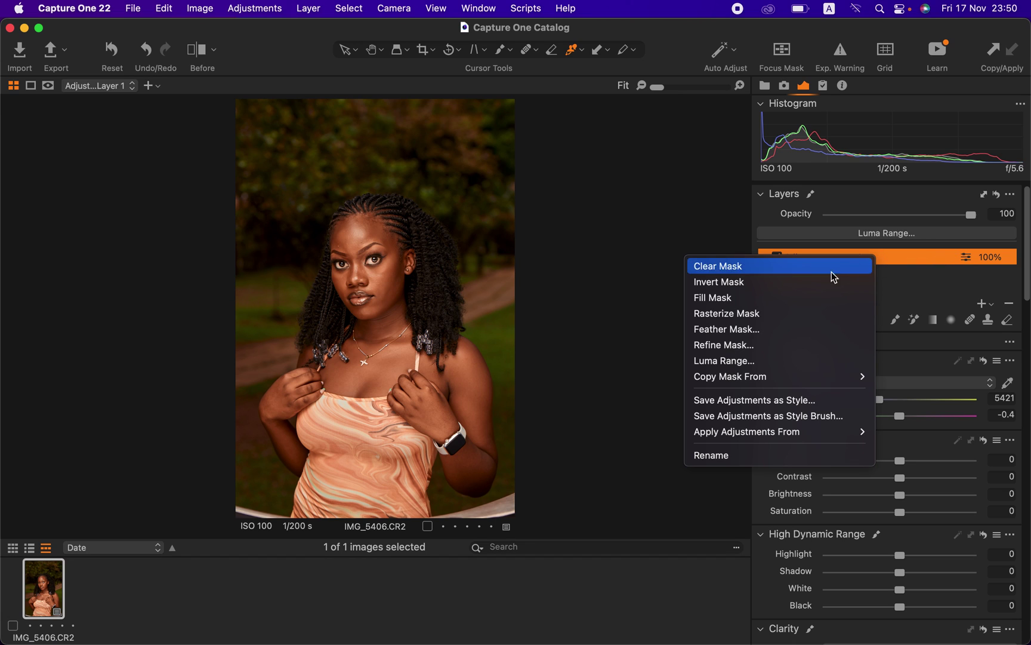
{"action": "left_click", "coordinate": [770, 267]}
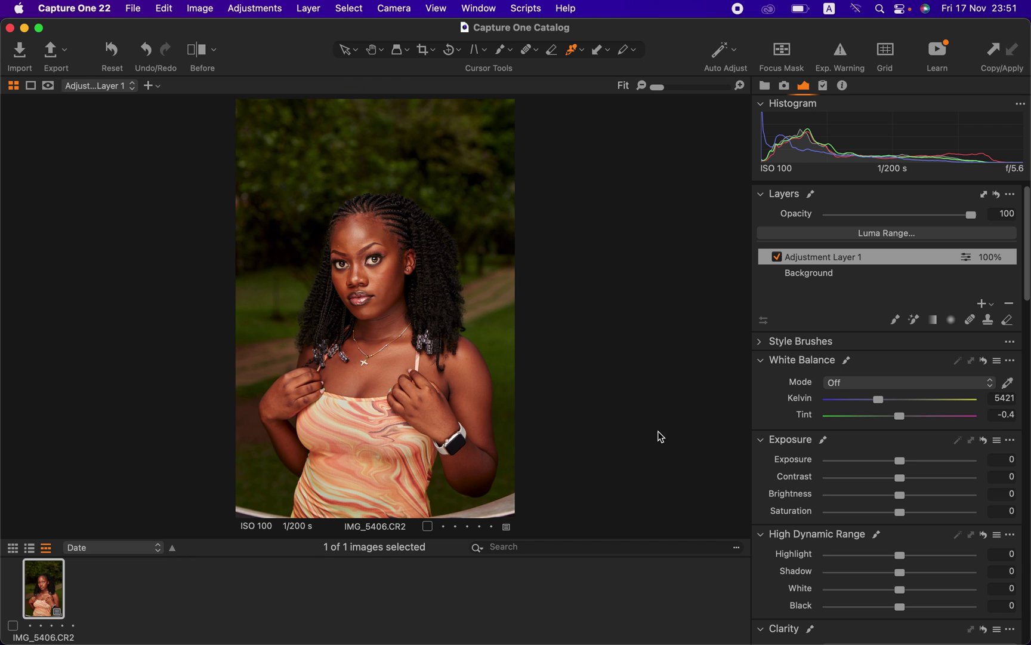
Brush the Adjustment Layer 1 mask over the woman's skin and erase the stray stroke from the background path
{"action": "left_click", "coordinate": [895, 321]}
{"action": "key", "text": "super+plus"}
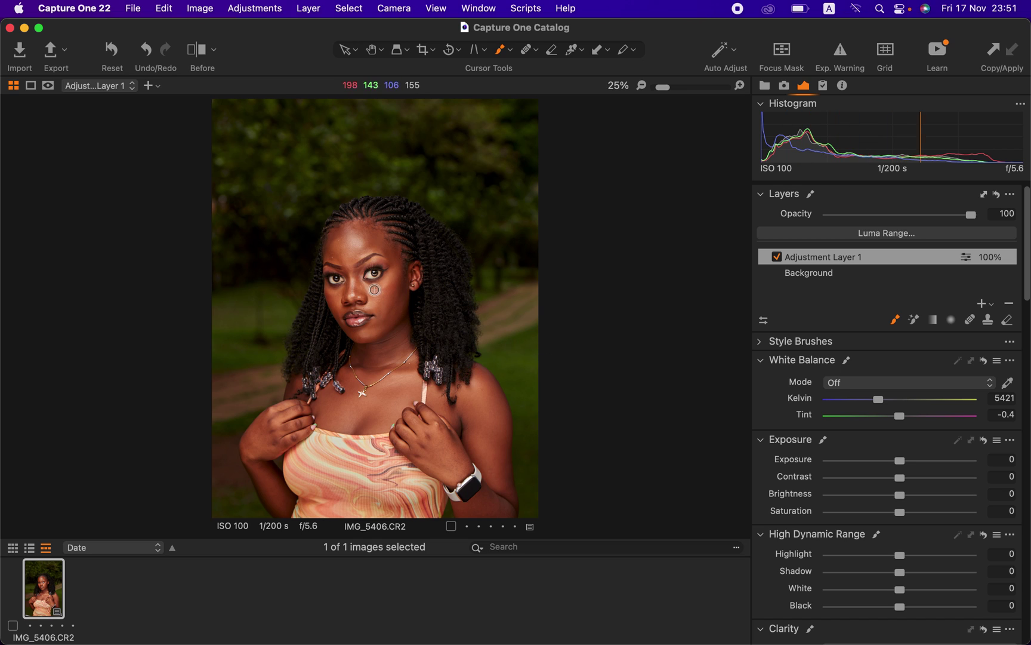
{"action": "left_click_drag", "start_coordinate": [371, 289], "coordinate": [391, 293]}
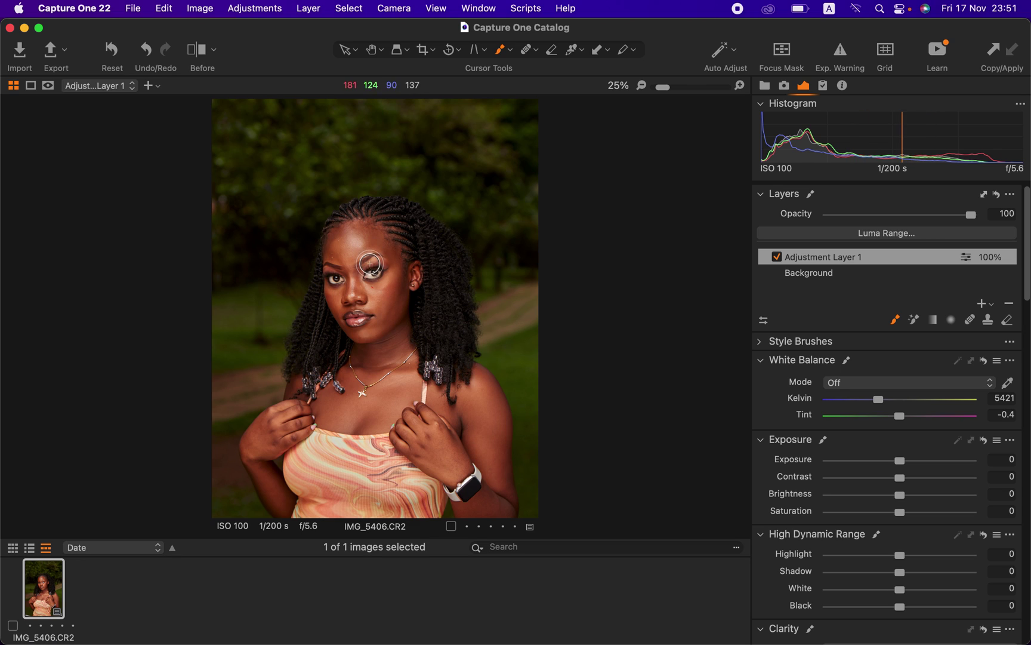
{"action": "left_click", "coordinate": [350, 239]}
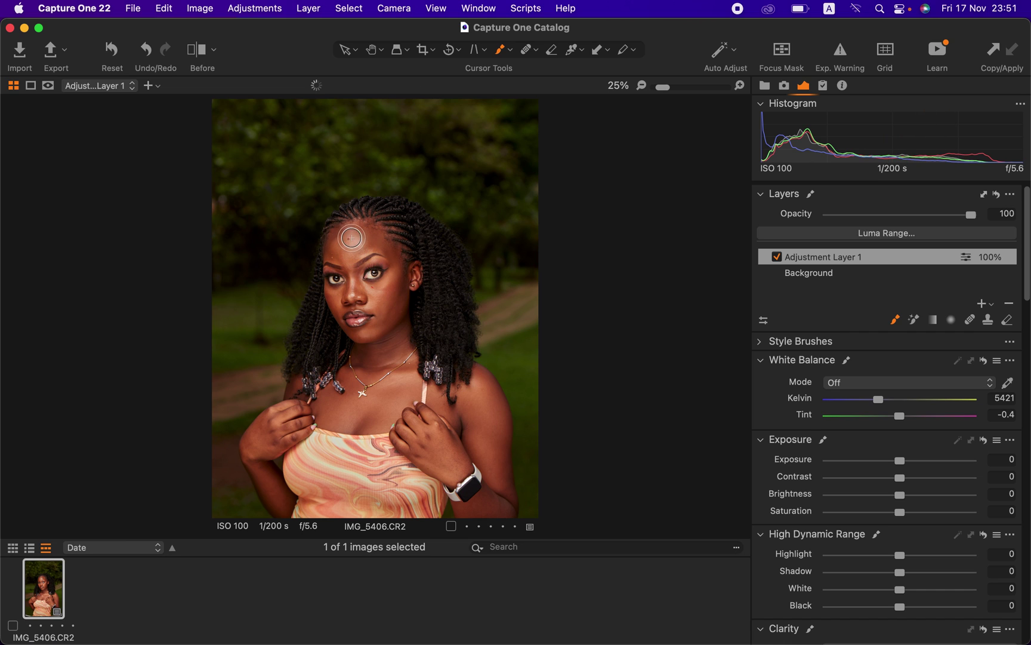
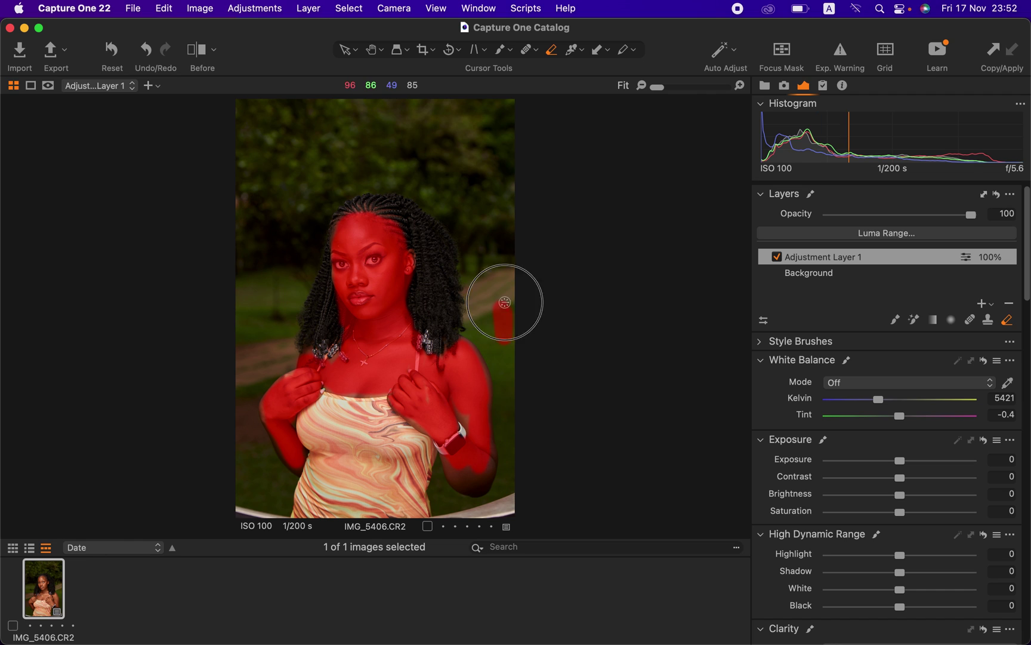
{"action": "mouse_move", "coordinate": [502, 301]}
{"action": "left_mouse_down"}
{"action": "mouse_move", "coordinate": [509, 346]}
{"action": "mouse_move", "coordinate": [496, 296]}
{"action": "mouse_move", "coordinate": [502, 340]}
{"action": "mouse_move", "coordinate": [507, 309]}
{"action": "mouse_move", "coordinate": [499, 306]}
{"action": "mouse_move", "coordinate": [509, 333]}
{"action": "mouse_move", "coordinate": [516, 299]}
{"action": "mouse_move", "coordinate": [523, 321]}
{"action": "left_mouse_up"}
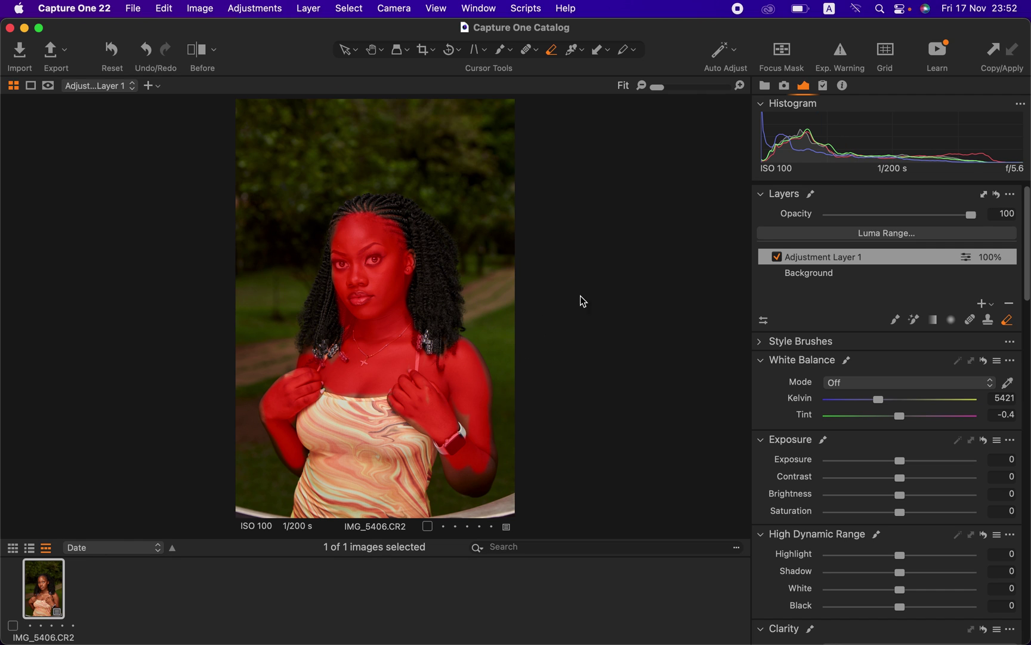
Brush the missed skin on the watch arm, hands, chest and face into the Adjustment Layer 1 mask
{"action": "left_click", "coordinate": [895, 321]}
{"action": "mouse_move", "coordinate": [462, 430]}
{"action": "left_mouse_down"}
{"action": "mouse_move", "coordinate": [417, 419]}
{"action": "mouse_move", "coordinate": [460, 469]}
{"action": "mouse_move", "coordinate": [453, 457]}
{"action": "mouse_move", "coordinate": [457, 479]}
{"action": "mouse_move", "coordinate": [477, 481]}
{"action": "mouse_move", "coordinate": [482, 453]}
{"action": "mouse_move", "coordinate": [457, 408]}
{"action": "mouse_move", "coordinate": [454, 452]}
{"action": "mouse_move", "coordinate": [461, 472]}
{"action": "mouse_move", "coordinate": [477, 471]}
{"action": "mouse_move", "coordinate": [474, 372]}
{"action": "mouse_move", "coordinate": [480, 476]}
{"action": "mouse_move", "coordinate": [457, 456]}
{"action": "mouse_move", "coordinate": [467, 484]}
{"action": "mouse_move", "coordinate": [486, 467]}
{"action": "mouse_move", "coordinate": [481, 439]}
{"action": "mouse_move", "coordinate": [478, 479]}
{"action": "mouse_move", "coordinate": [448, 428]}
{"action": "mouse_move", "coordinate": [443, 394]}
{"action": "left_mouse_up"}
{"action": "mouse_move", "coordinate": [316, 382]}
{"action": "left_mouse_down"}
{"action": "mouse_move", "coordinate": [286, 388]}
{"action": "mouse_move", "coordinate": [271, 418]}
{"action": "mouse_move", "coordinate": [295, 461]}
{"action": "mouse_move", "coordinate": [274, 401]}
{"action": "mouse_move", "coordinate": [302, 368]}
{"action": "mouse_move", "coordinate": [341, 351]}
{"action": "mouse_move", "coordinate": [283, 430]}
{"action": "mouse_move", "coordinate": [299, 467]}
{"action": "mouse_move", "coordinate": [285, 417]}
{"action": "mouse_move", "coordinate": [331, 353]}
{"action": "mouse_move", "coordinate": [344, 242]}
{"action": "mouse_move", "coordinate": [364, 221]}
{"action": "mouse_move", "coordinate": [362, 238]}
{"action": "mouse_move", "coordinate": [383, 264]}
{"action": "mouse_move", "coordinate": [401, 260]}
{"action": "mouse_move", "coordinate": [417, 401]}
{"action": "left_mouse_up"}
{"action": "left_click", "coordinate": [255, 9]}
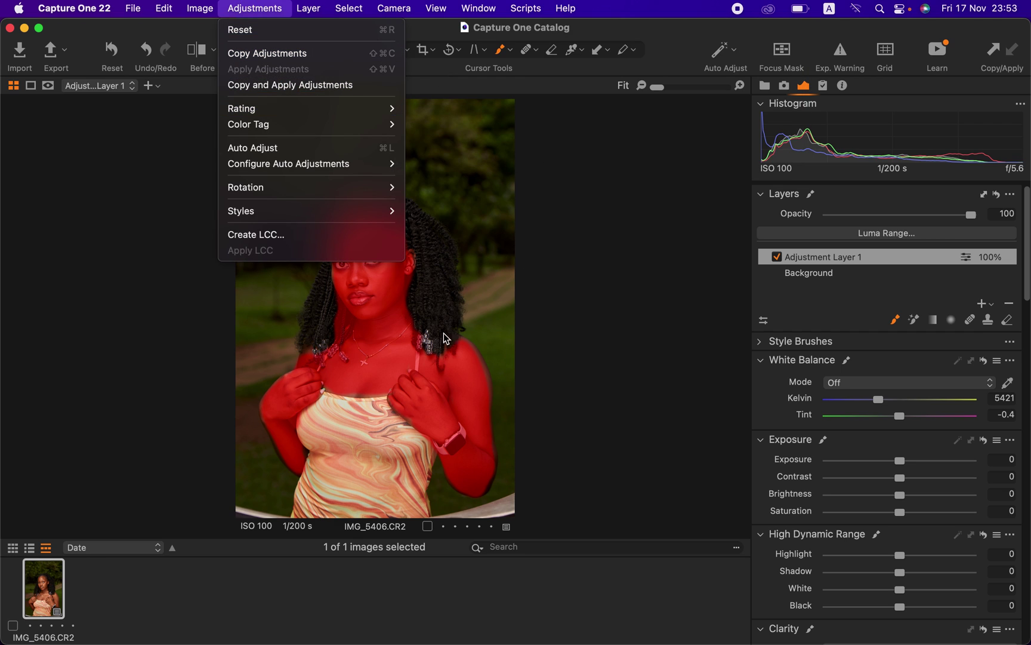
{"action": "left_click", "coordinate": [396, 342]}
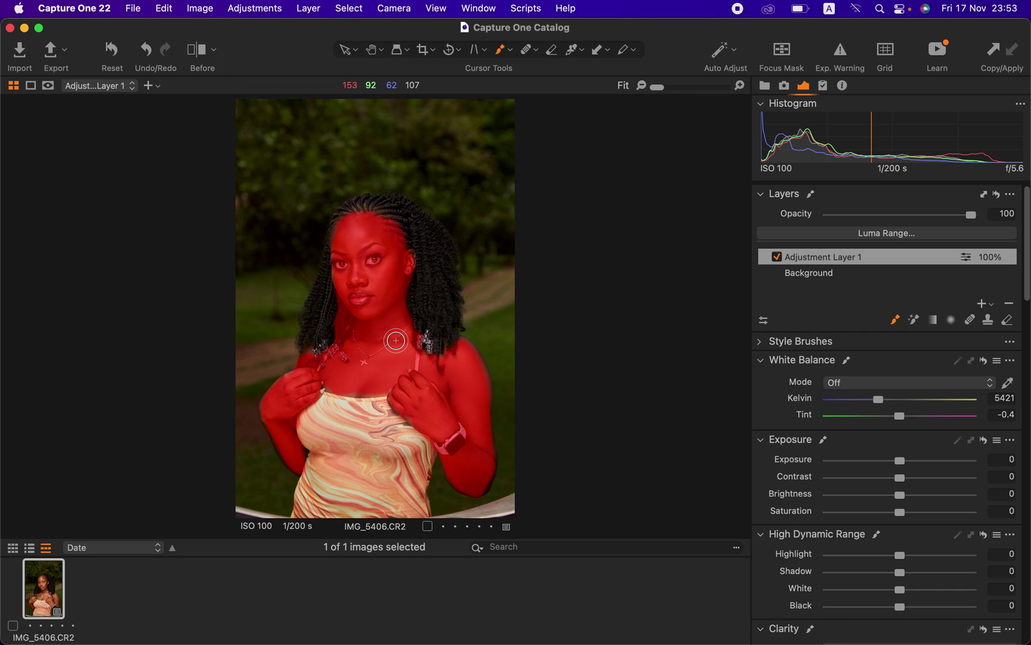
{"action": "left_click_drag", "start_coordinate": [350, 287], "coordinate": [343, 282]}
Erase the mask from the woman's lips and hide the mask overlay to check the portrait
{"action": "left_click", "coordinate": [1007, 321]}
{"action": "left_click_drag", "start_coordinate": [355, 299], "coordinate": [358, 300]}
{"action": "key", "text": "m"}
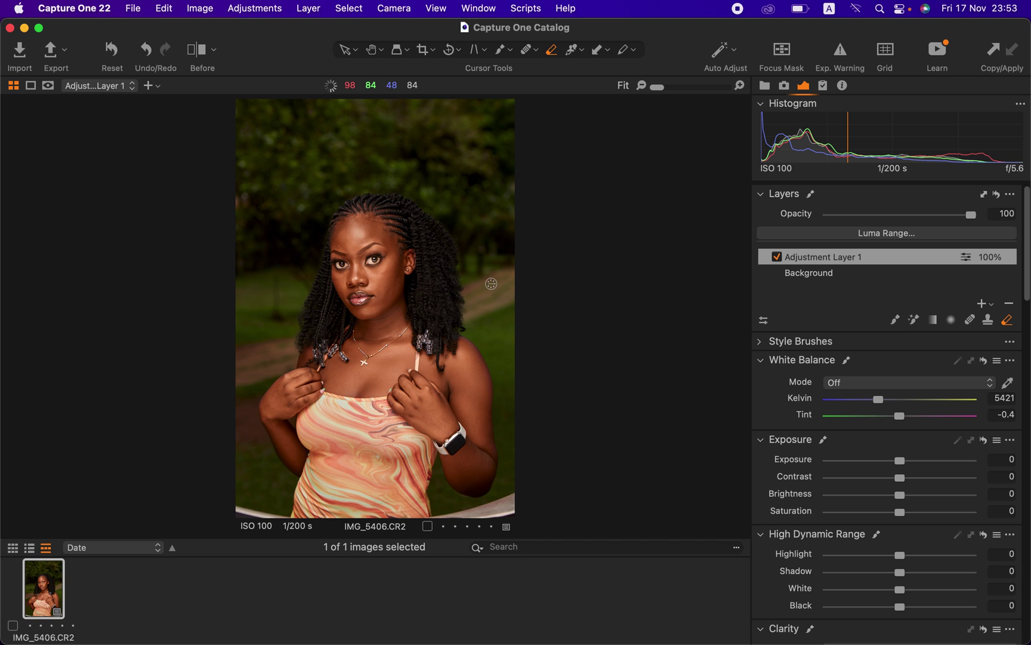
{"action": "key", "text": "super+plus"}
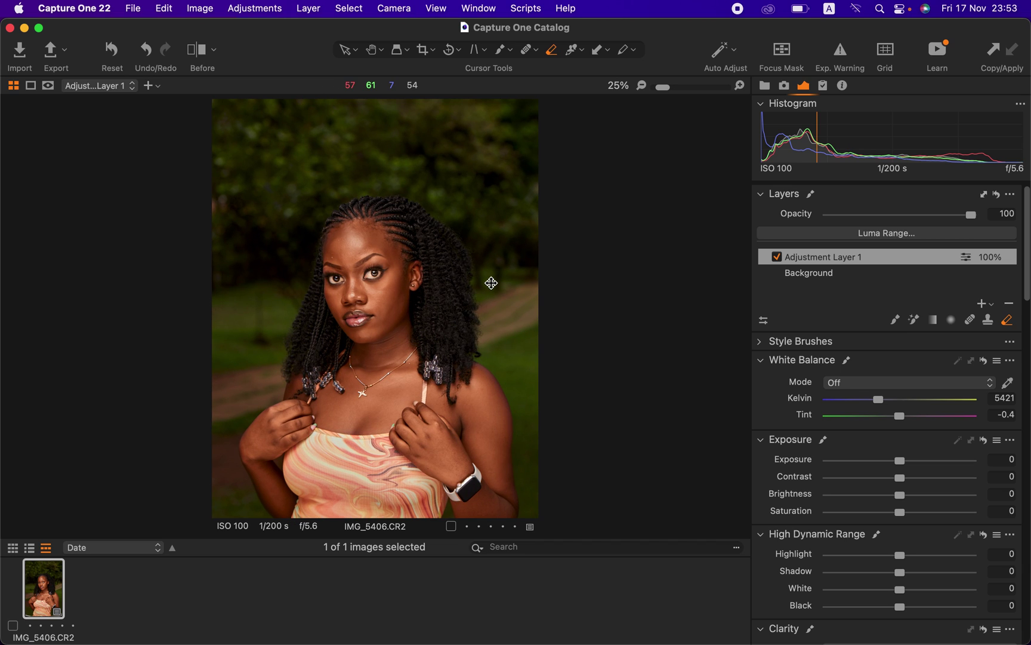
{"action": "key", "text": "super+0"}
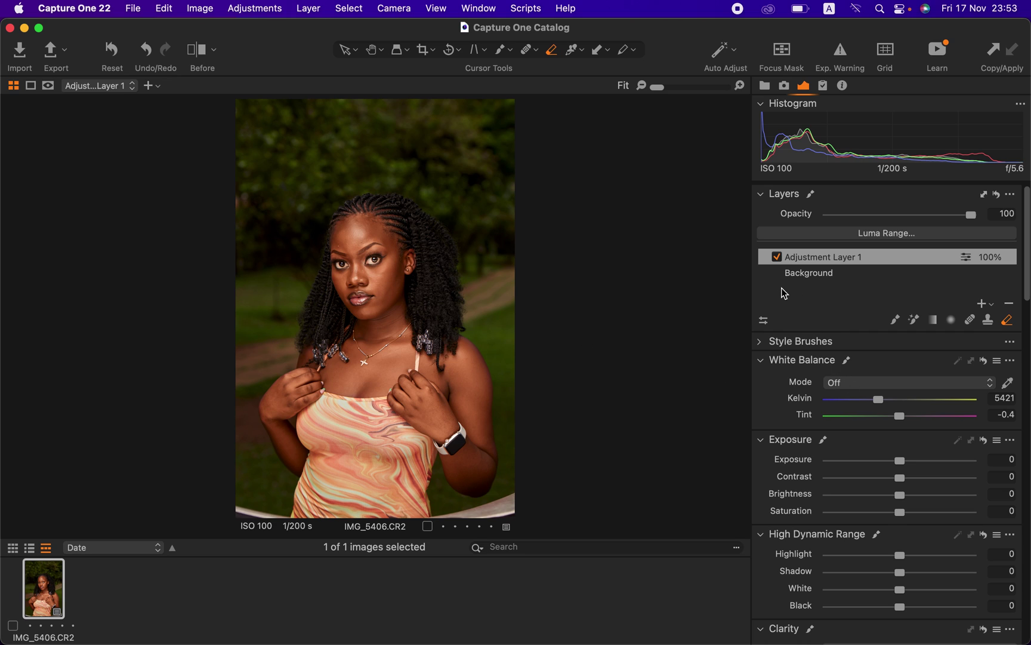
Add a new filled adjustment layer and set its green Hue to 30 and Saturation to -21.6 in the Basic Color Editor
{"action": "left_click", "coordinate": [986, 311]}
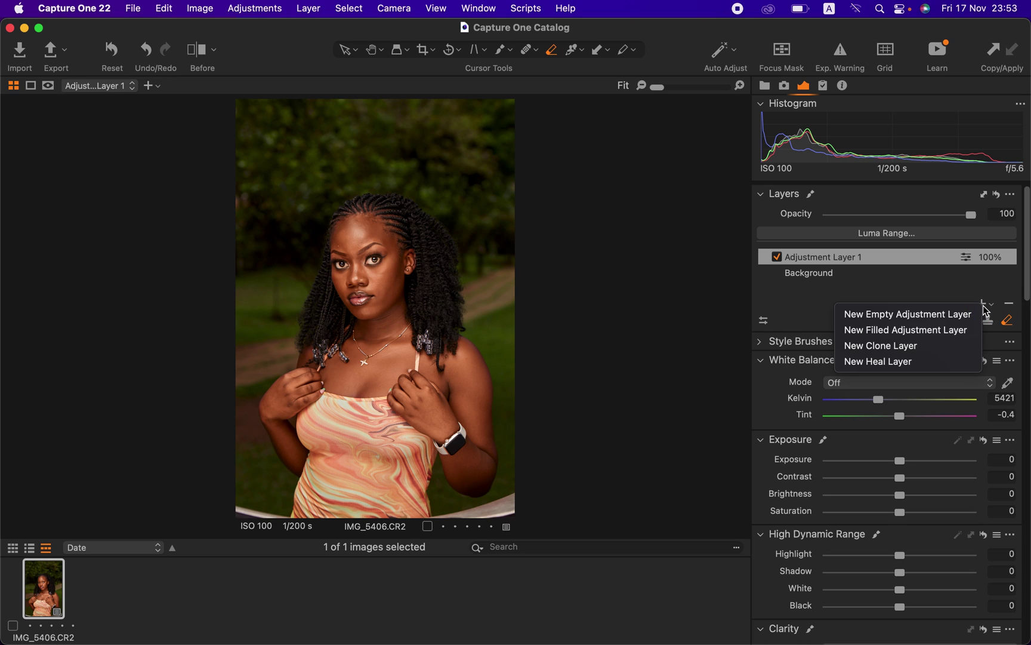
{"action": "left_click", "coordinate": [919, 329]}
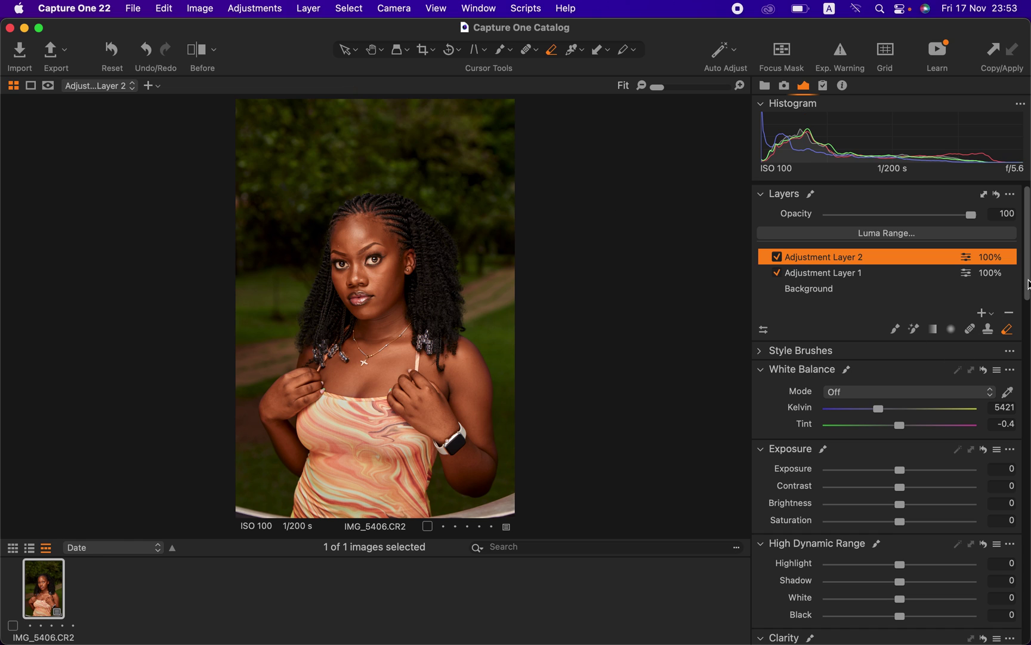
{"action": "left_click_drag", "start_coordinate": [1028, 285], "coordinate": [1026, 499]}
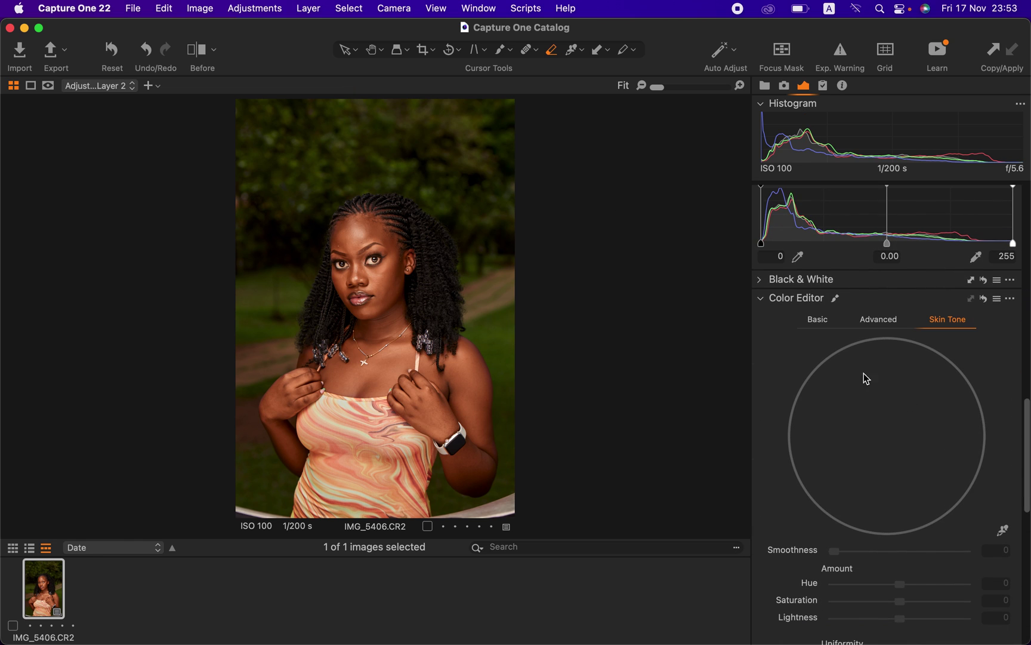
{"action": "left_click", "coordinate": [818, 321]}
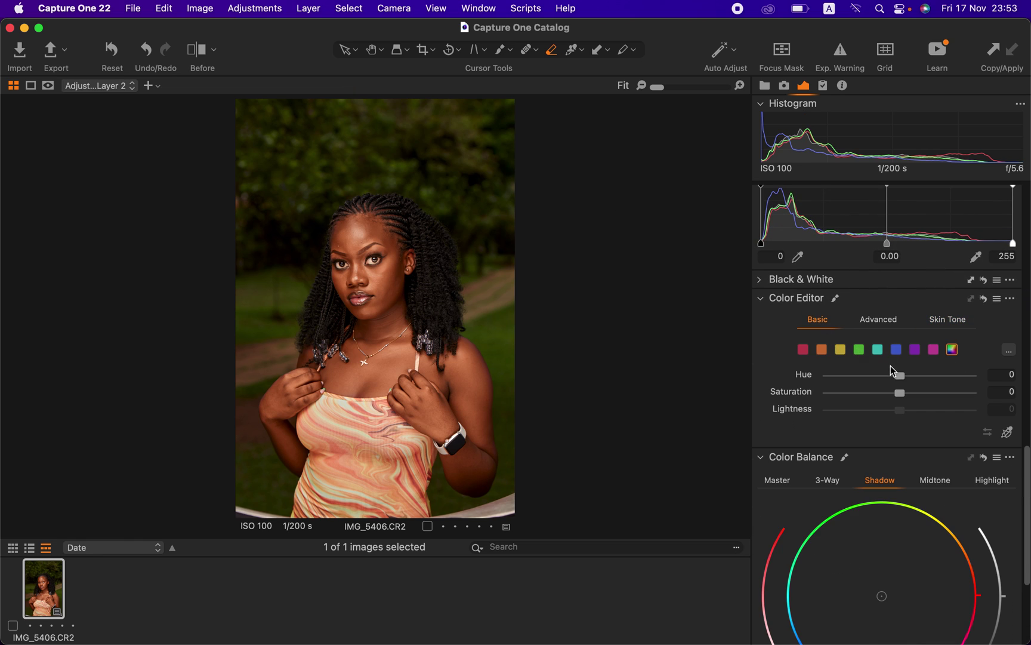
{"action": "left_click", "coordinate": [859, 350]}
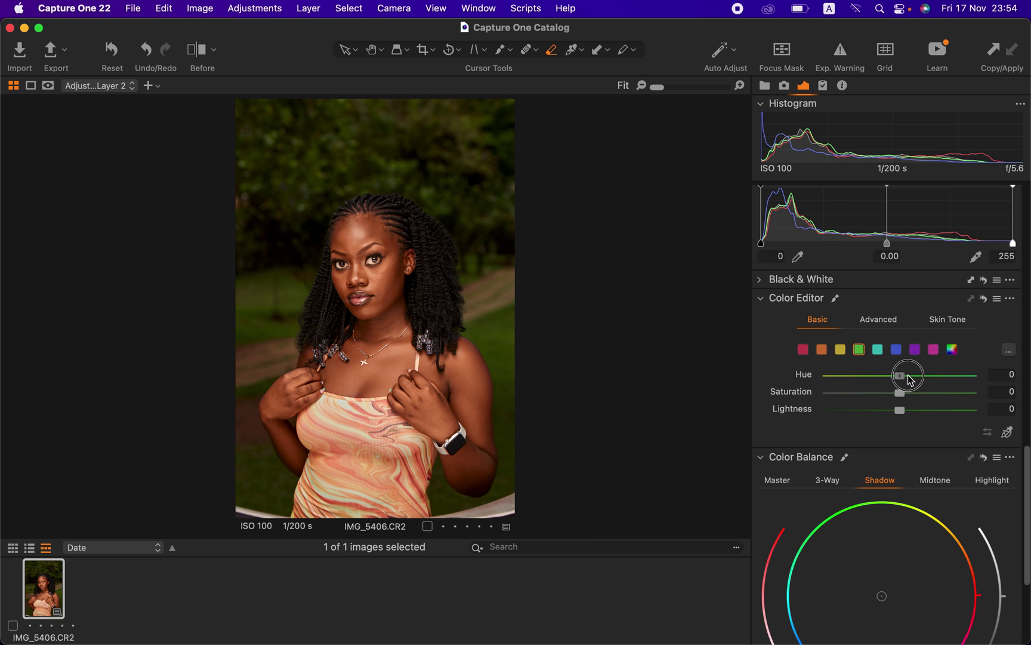
{"action": "left_click_drag", "start_coordinate": [904, 375], "coordinate": [1013, 395]}
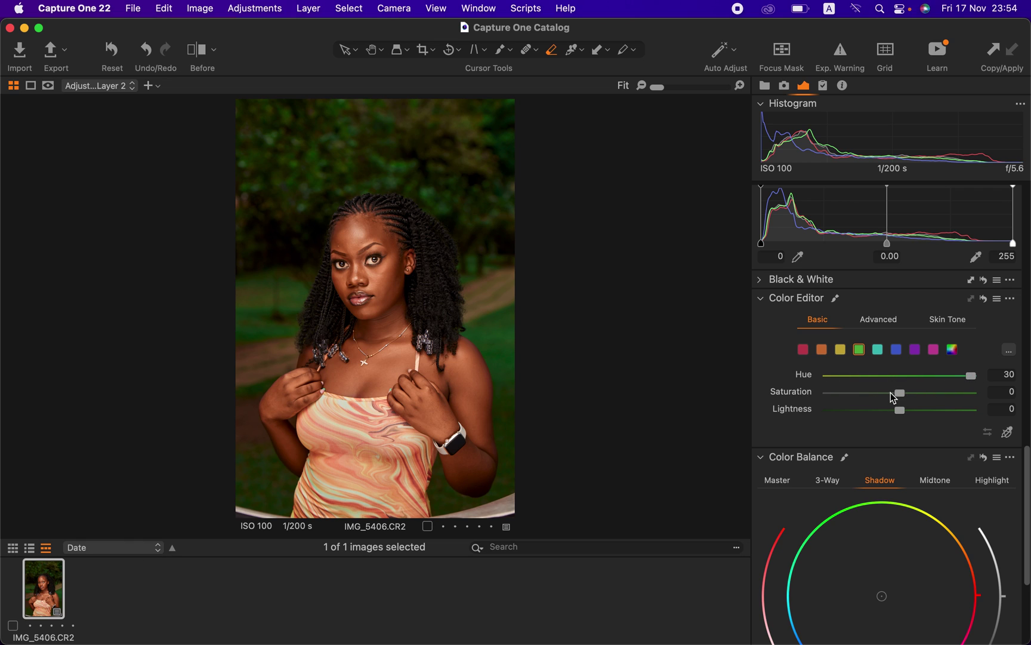
{"action": "left_click_drag", "start_coordinate": [875, 395], "coordinate": [885, 398]}
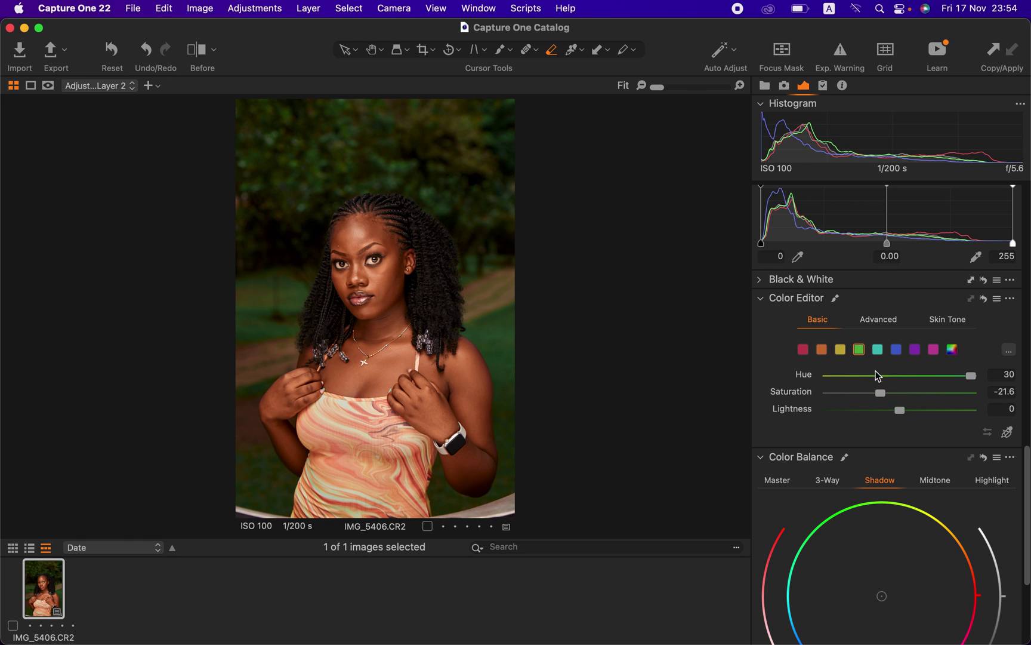
Set the yellow Hue to 20, Saturation to -4.4 and Lightness to 0.5 on Adjustment Layer 2, keeping the layer's opacity at 100
{"action": "left_click", "coordinate": [840, 353]}
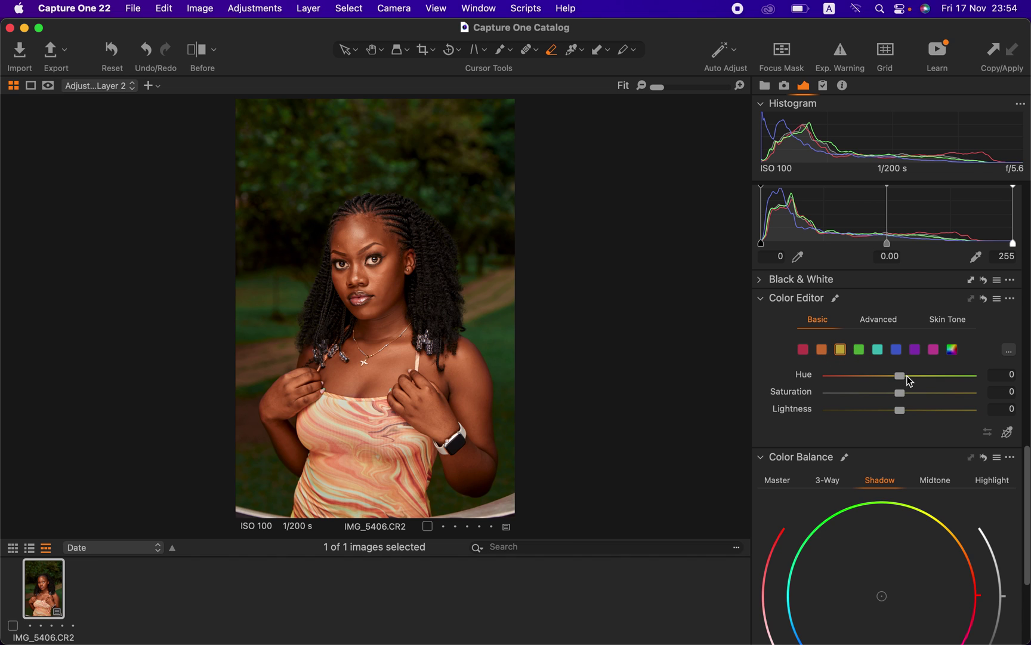
{"action": "left_click_drag", "start_coordinate": [908, 380], "coordinate": [949, 385]}
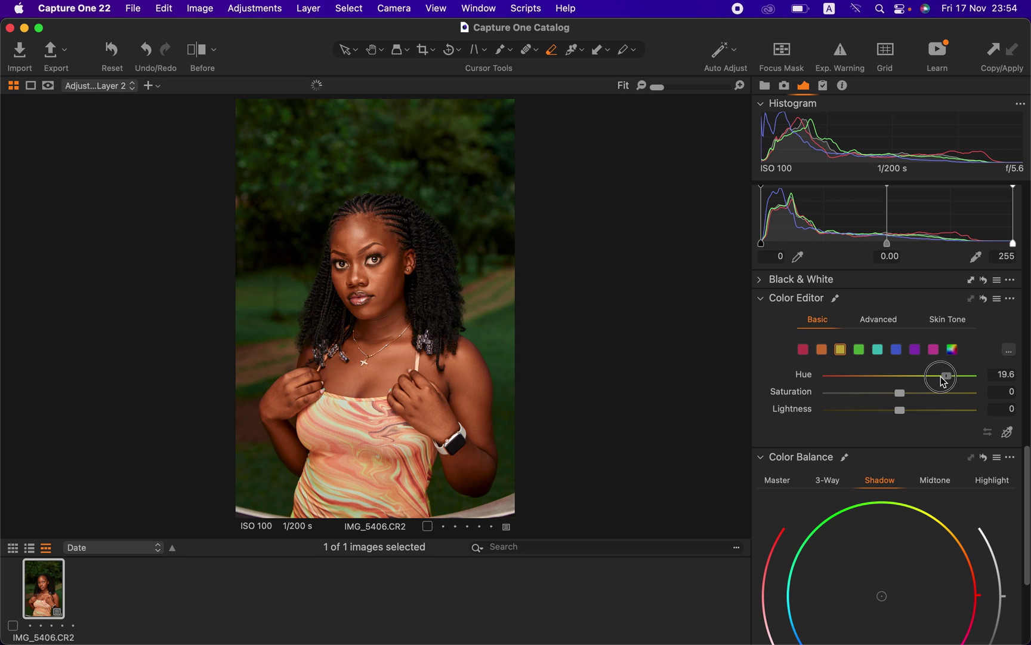
{"action": "left_click_drag", "start_coordinate": [949, 384], "coordinate": [942, 385]}
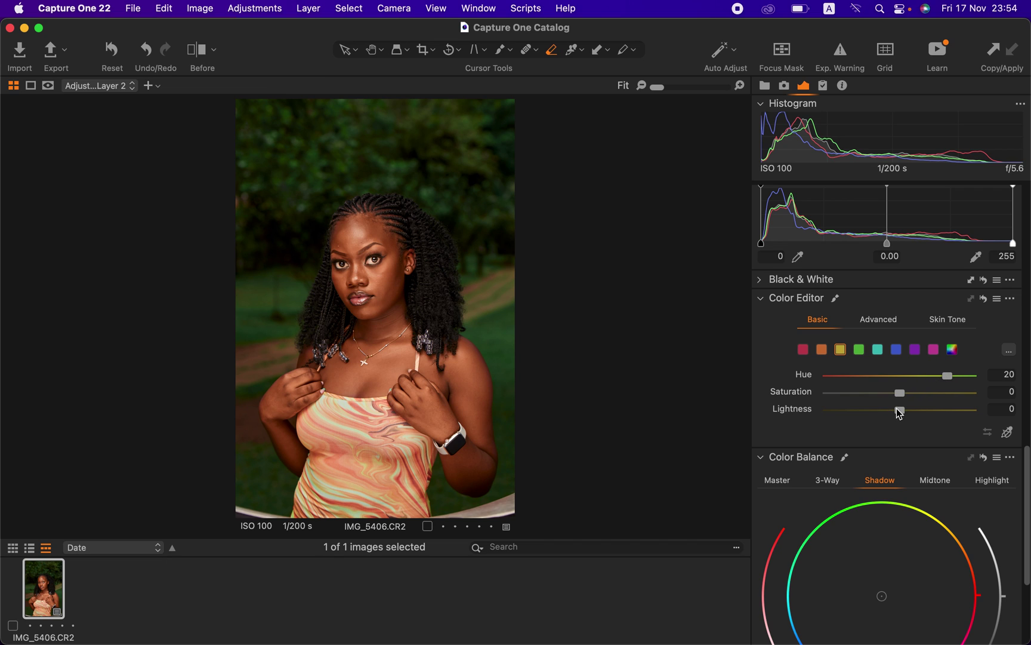
{"action": "left_click_drag", "start_coordinate": [900, 393], "coordinate": [905, 418]}
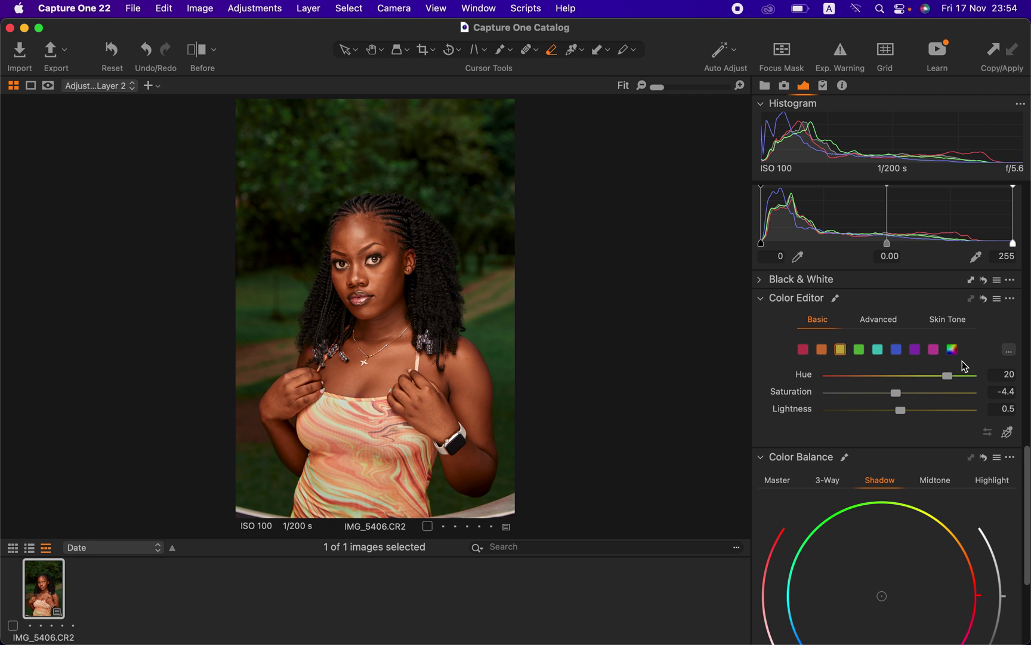
{"action": "left_click_drag", "start_coordinate": [1023, 482], "coordinate": [1025, 213]}
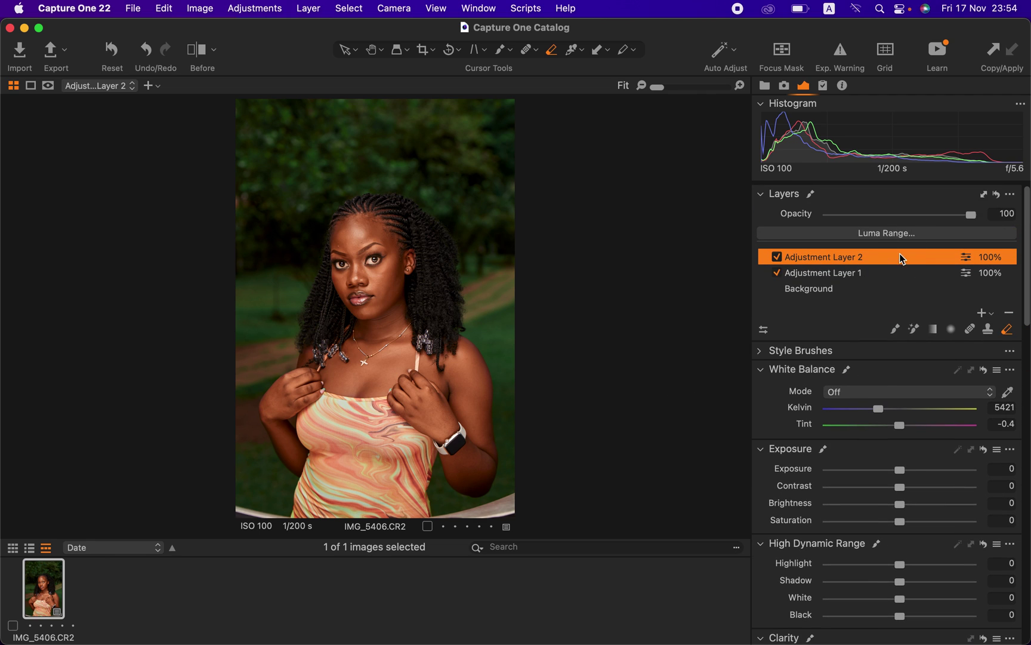
{"action": "mouse_move", "coordinate": [962, 220]}
{"action": "left_mouse_down"}
{"action": "mouse_move", "coordinate": [874, 217]}
{"action": "mouse_move", "coordinate": [976, 236]}
{"action": "left_mouse_up"}
Start an Edit With export of the portrait to Adobe Photoshop 2020, choosing TIFF format at 16 bit
{"action": "left_click", "coordinate": [201, 7]}
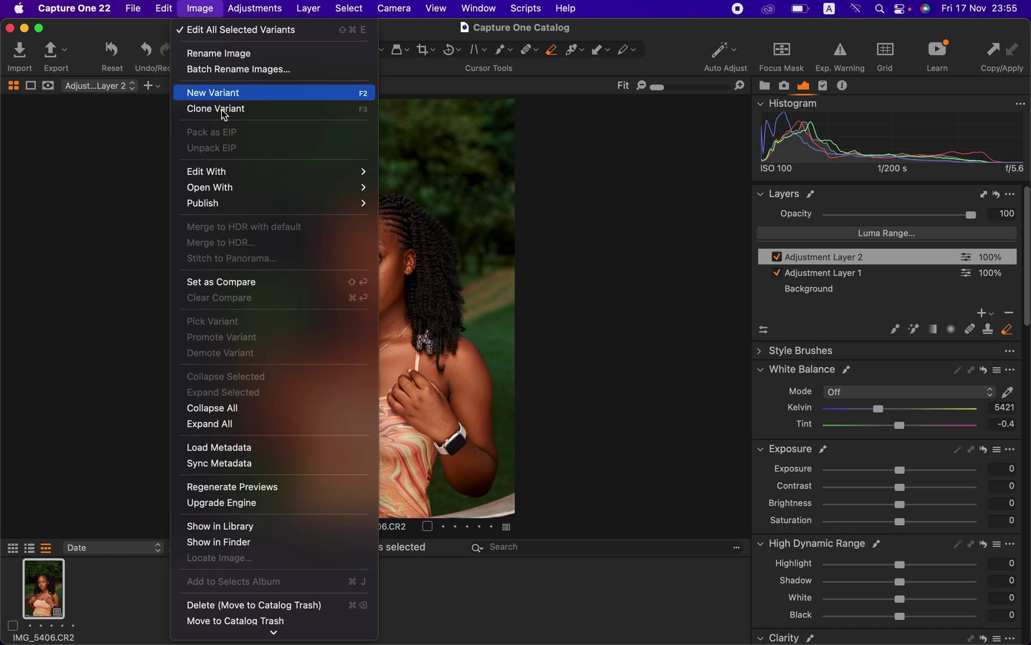
{"action": "mouse_move", "coordinate": [234, 177]}
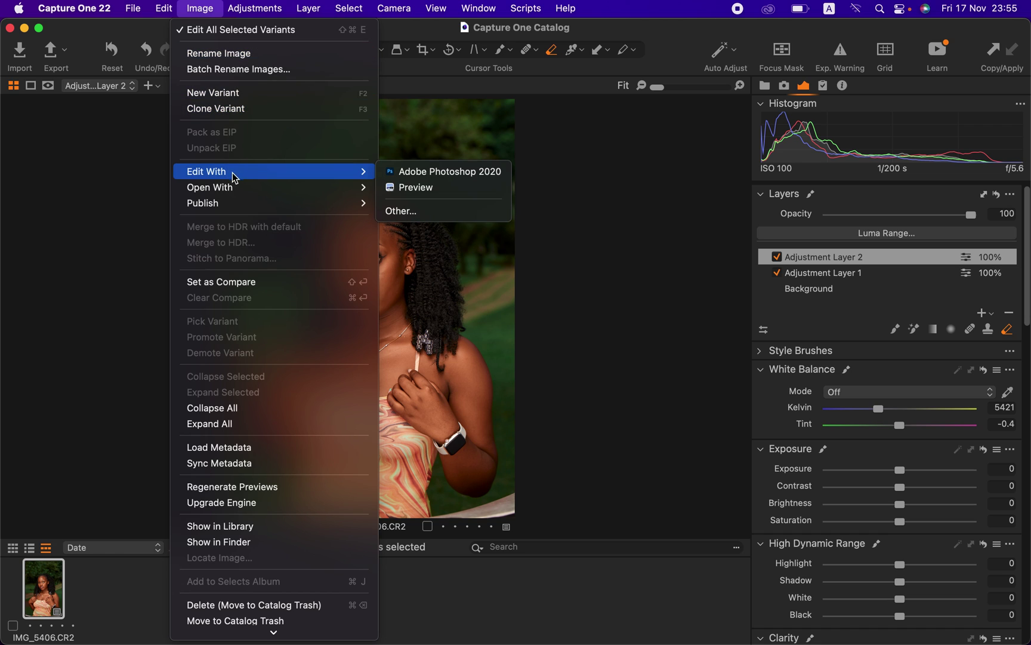
{"action": "left_click", "coordinate": [452, 172]}
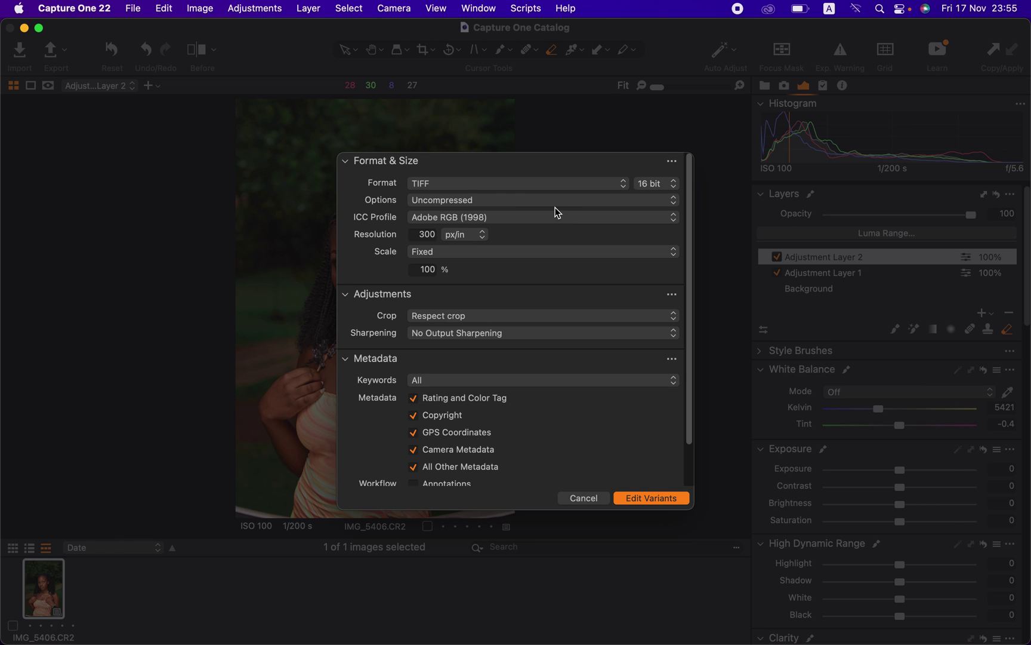
{"action": "left_click", "coordinate": [500, 189]}
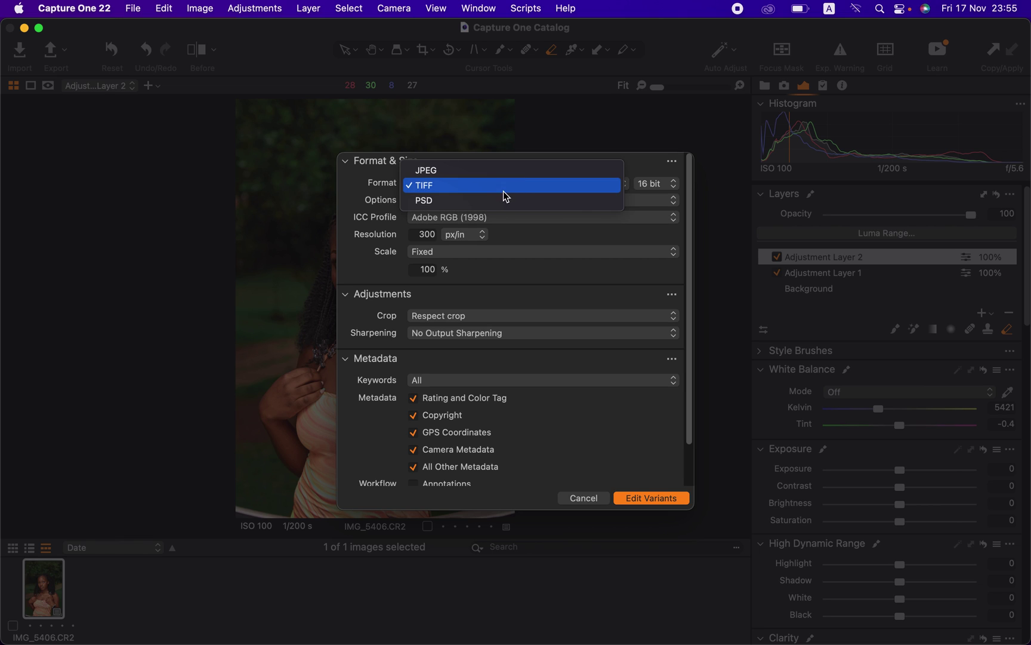
{"action": "left_click", "coordinate": [502, 191]}
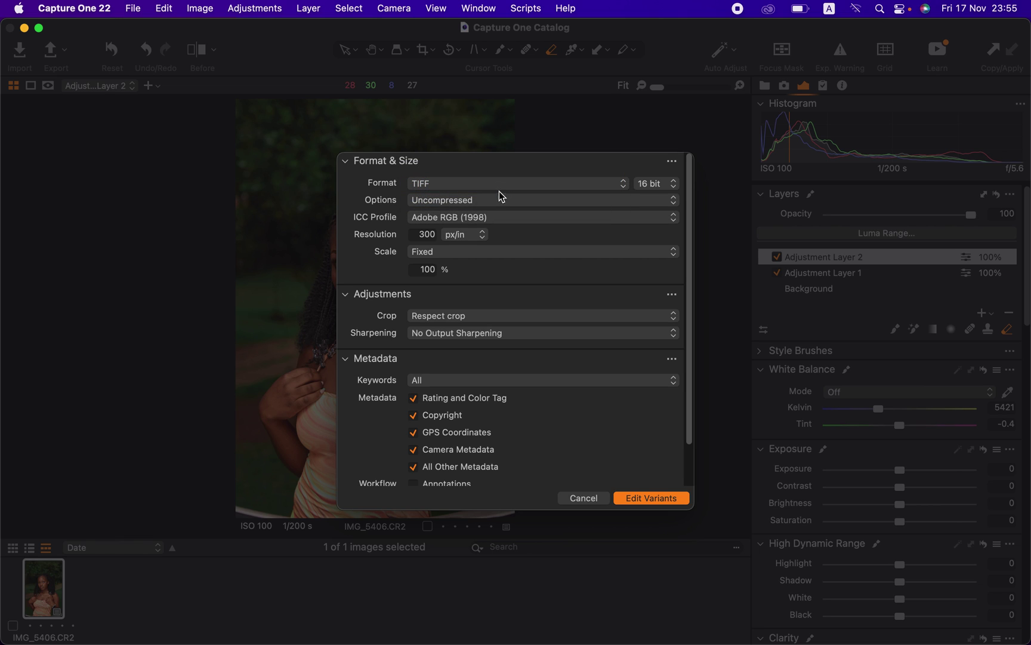
{"action": "left_click", "coordinate": [652, 185]}
{"action": "left_click", "coordinate": [649, 186]}
Choose Uncompressed, the Adobe RGB (1998) ICC profile and No Output Sharpening for the TIFF, and review the remaining metadata options
{"action": "left_click", "coordinate": [510, 202]}
{"action": "left_click", "coordinate": [511, 205]}
{"action": "left_click", "coordinate": [507, 224]}
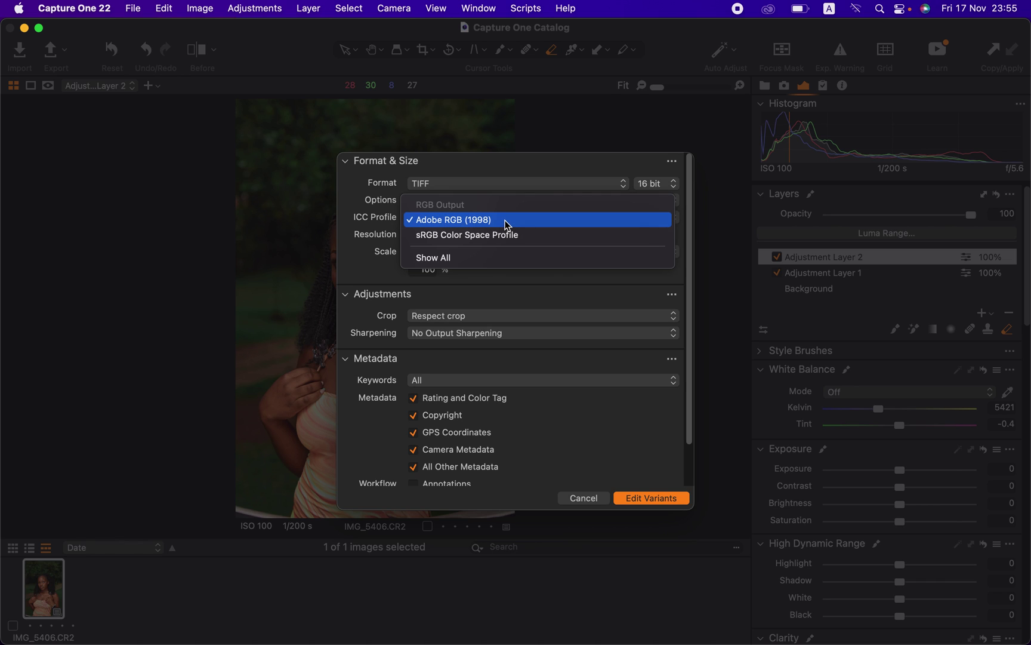
{"action": "left_click", "coordinate": [506, 222]}
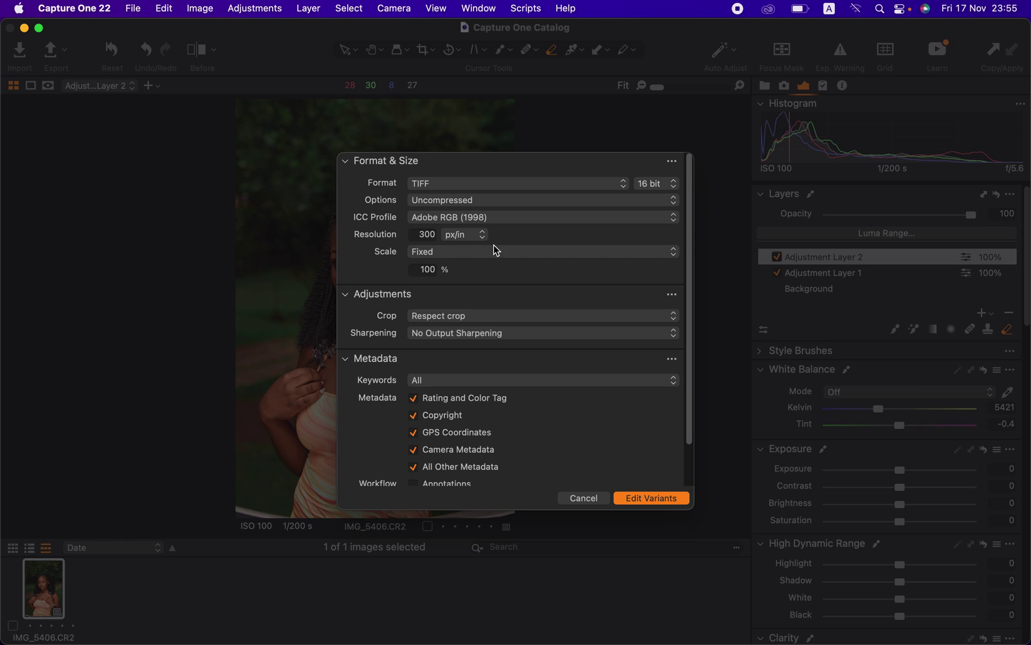
{"action": "left_click", "coordinate": [485, 334]}
{"action": "left_click", "coordinate": [489, 335]}
{"action": "scroll", "coordinate": [689, 352], "scroll_direction": "down", "scroll_amount": 3}
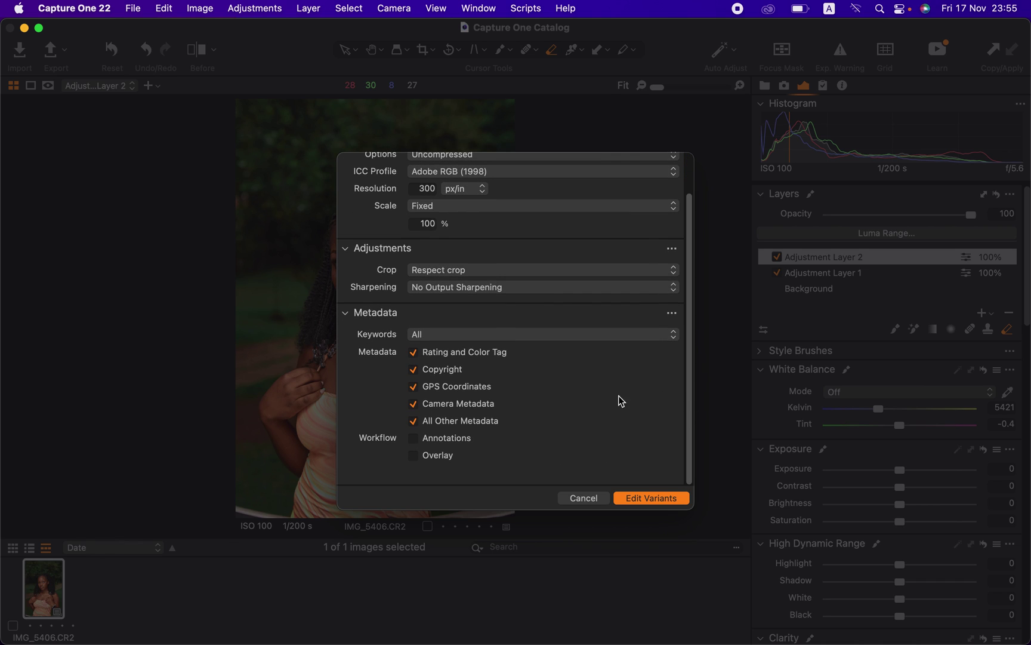